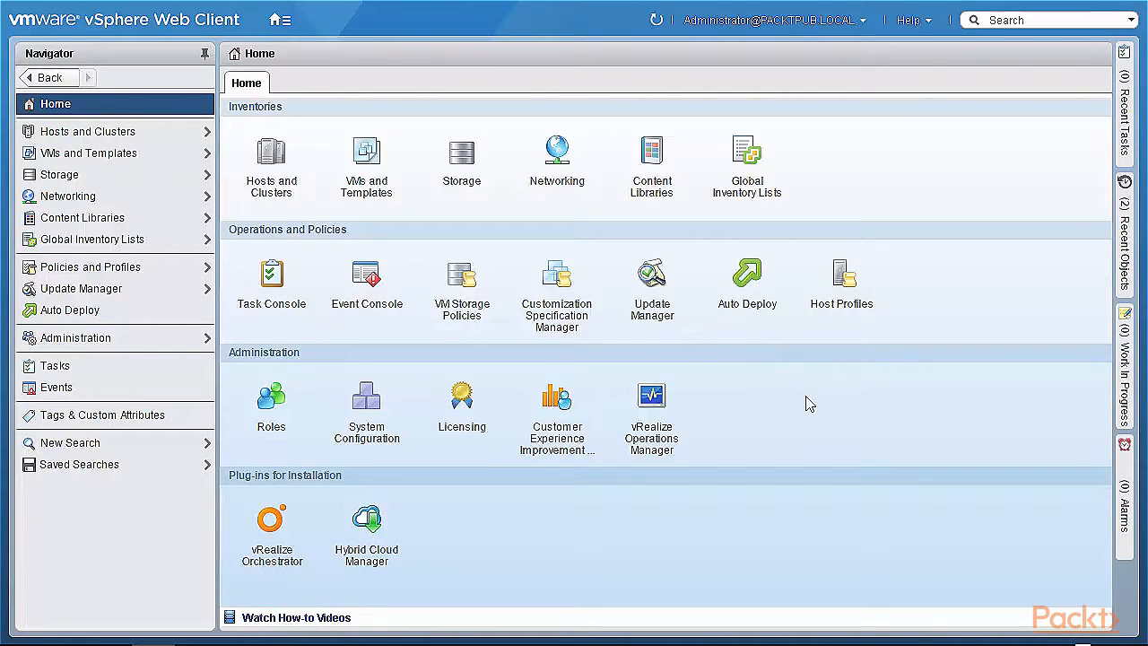
Open Auto Deploy and examine the image profiles and software packages in the ESXi 6.0 Depot.
click(748, 277)
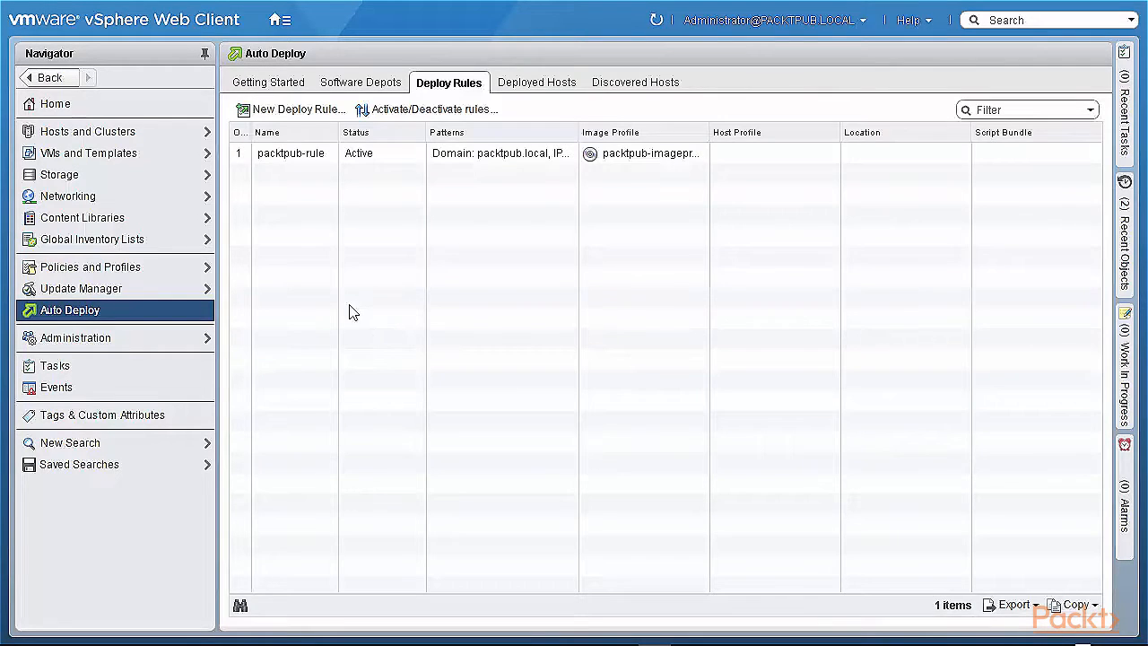
click(287, 83)
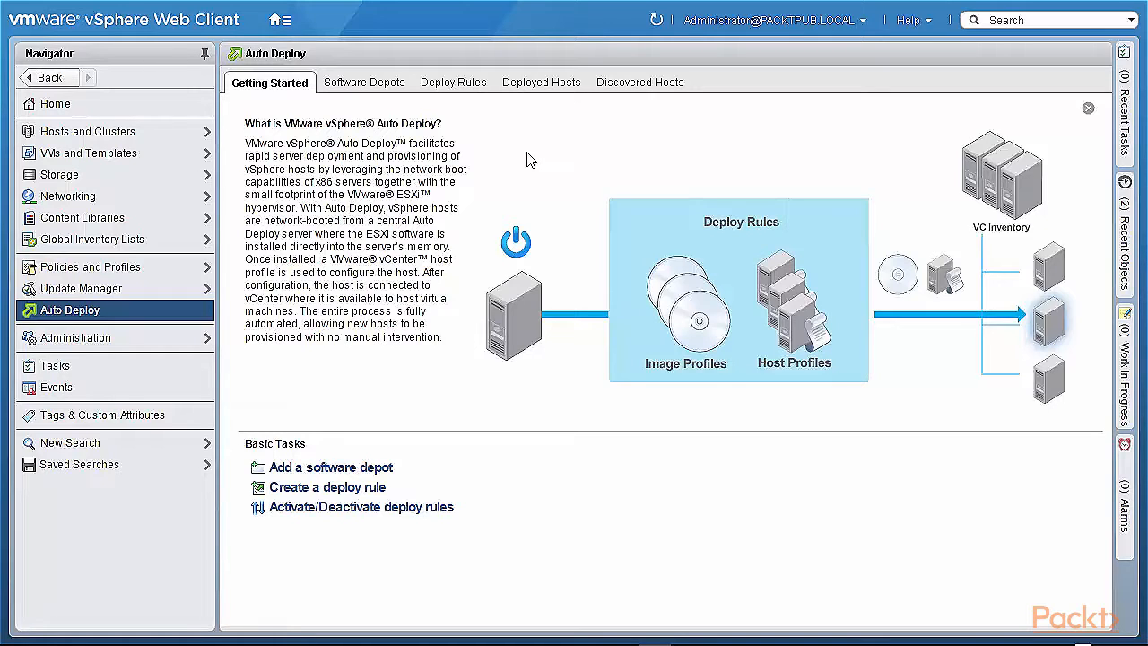
click(383, 90)
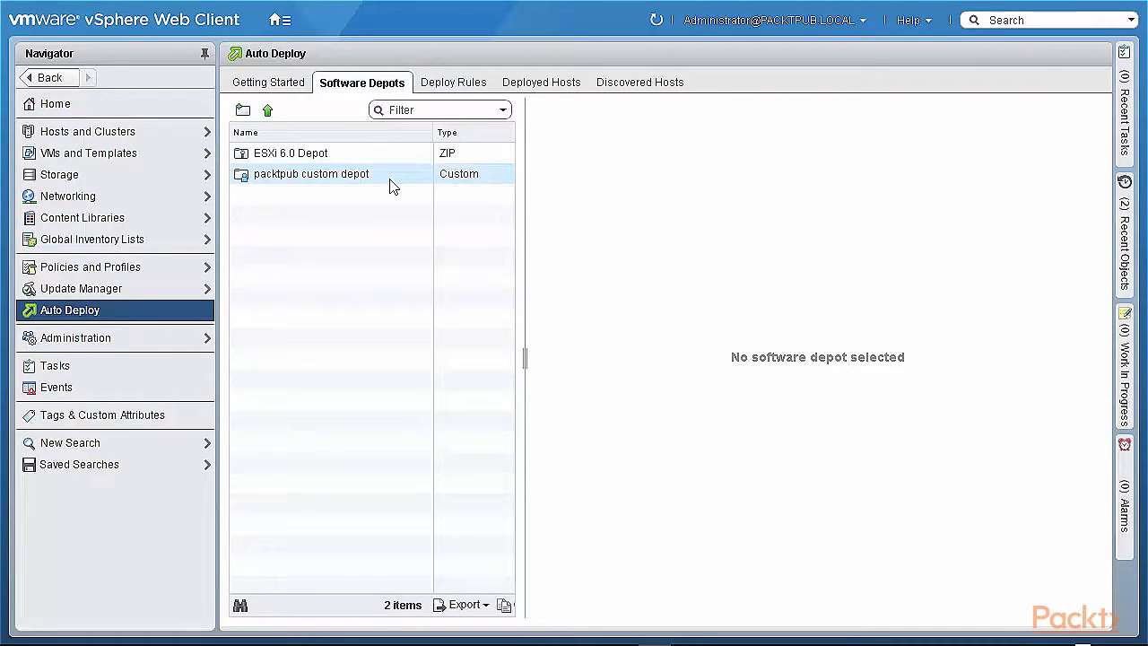
click(322, 159)
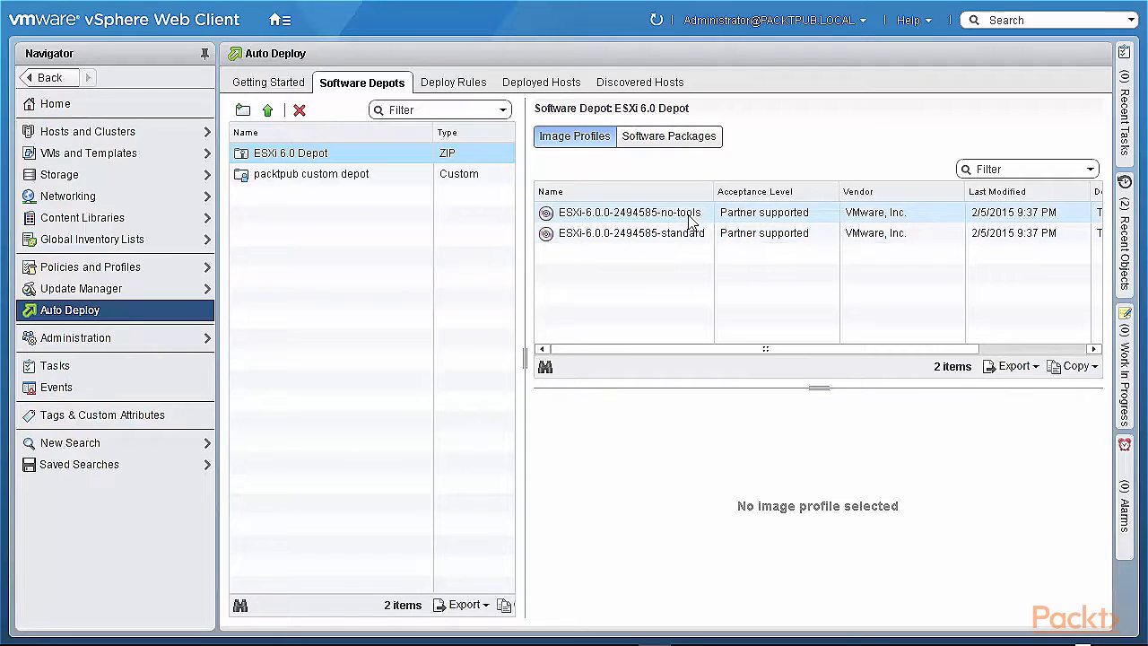
click(683, 142)
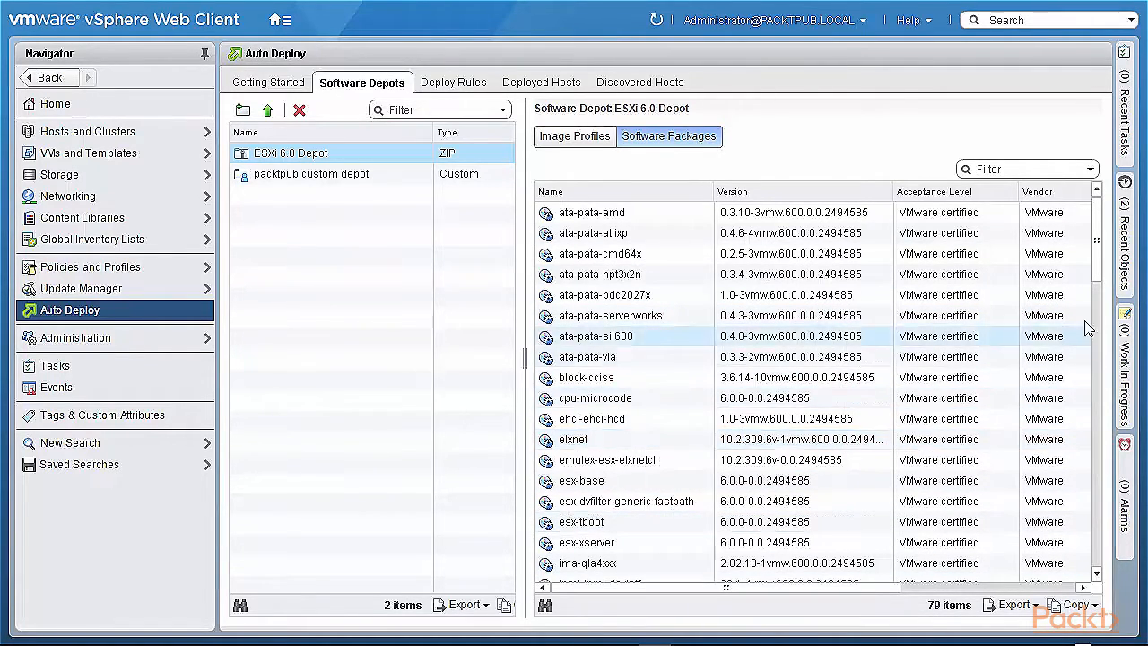
drag(1096, 260, 1101, 215)
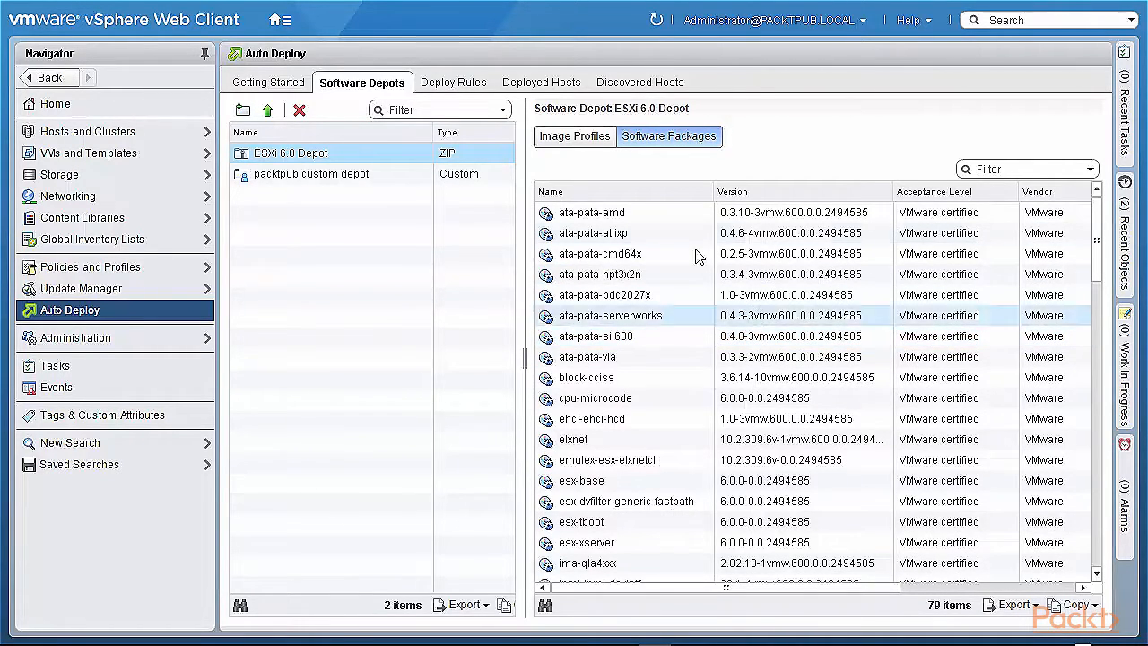
Examine the image profiles of the packtpub custom depot and the packages contained in packtpub-imageprofile2.
click(291, 177)
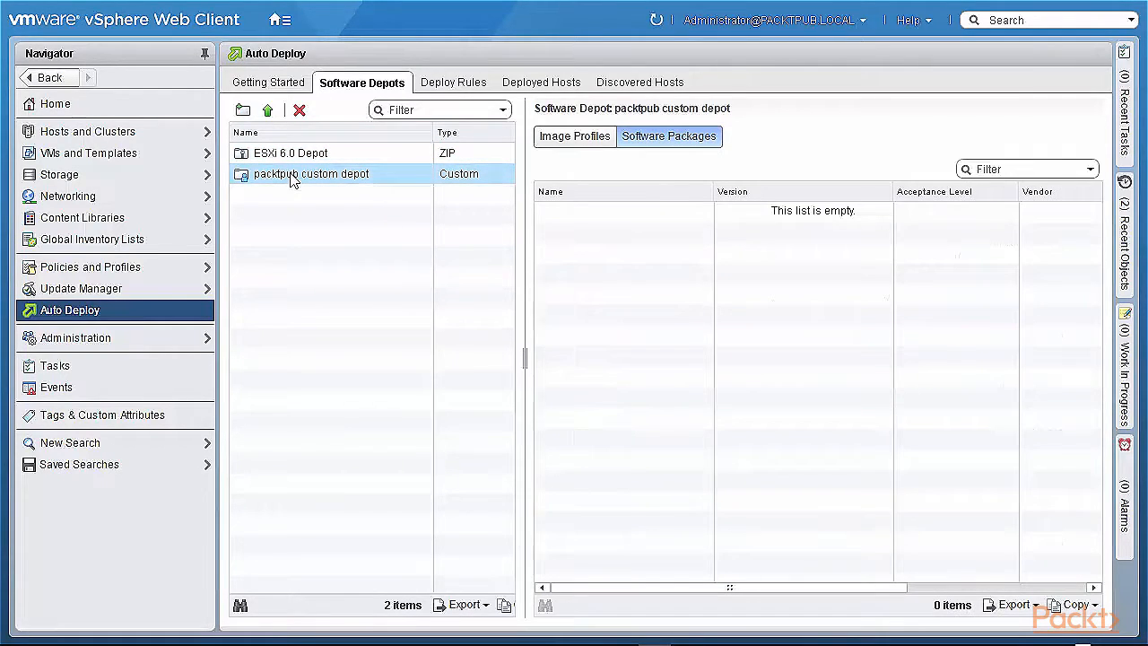
click(570, 139)
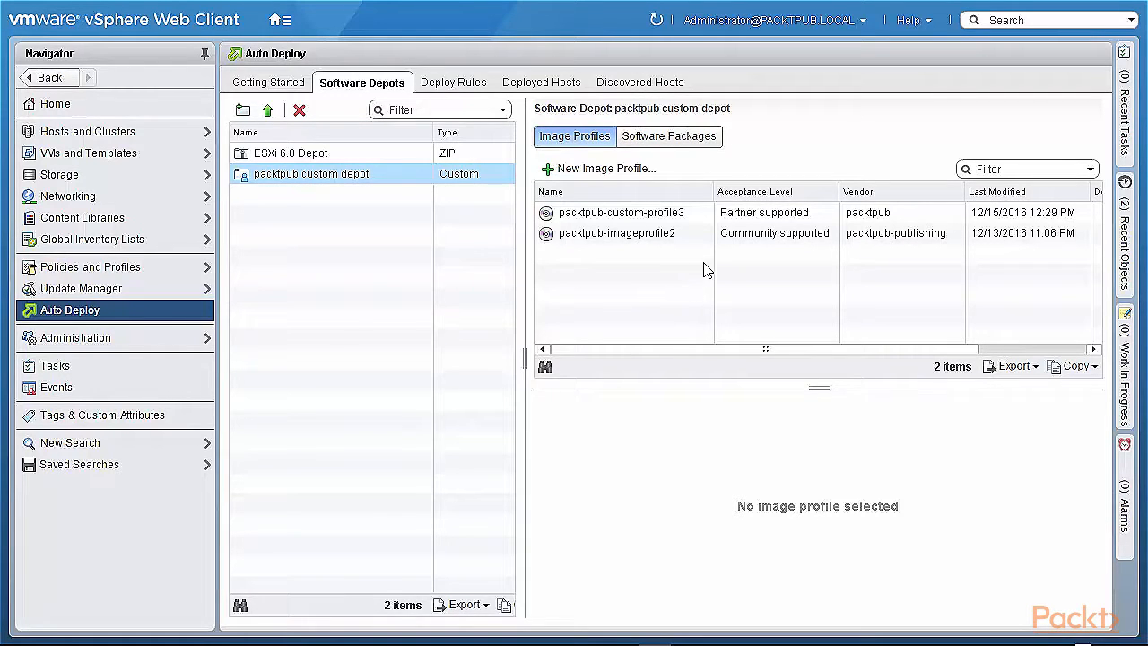
click(647, 236)
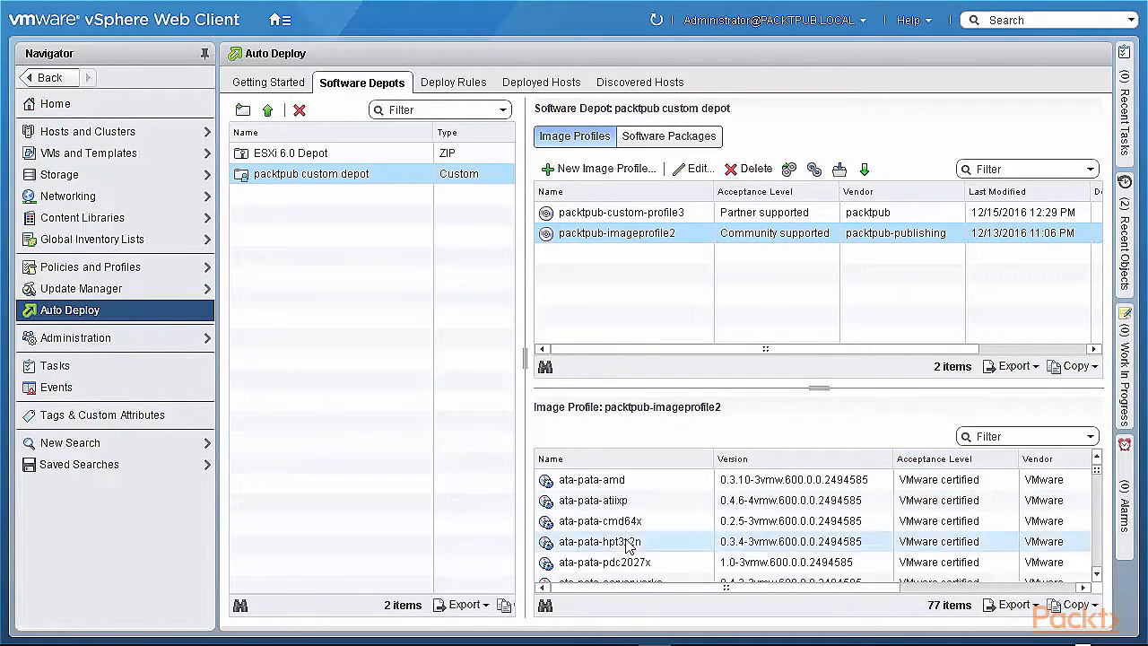
drag(1098, 475, 1094, 443)
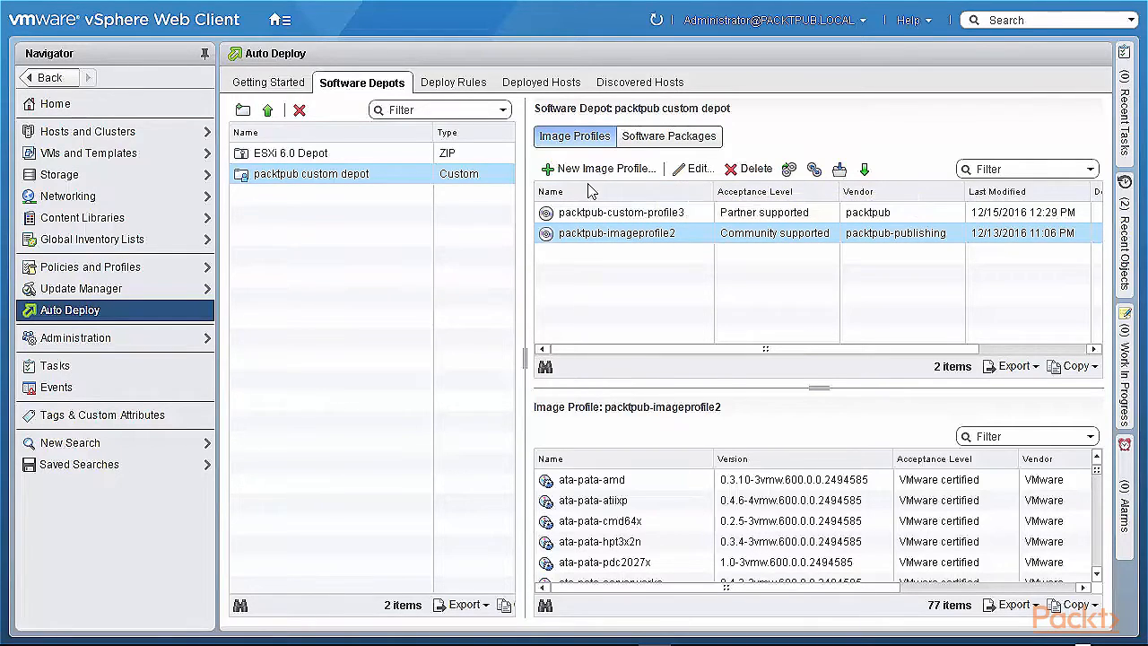
Edit packtpub-imageprofile2, renaming it packtpub-imageprofile2-new and setting the vendor to packtpub-publishing-new.
click(697, 170)
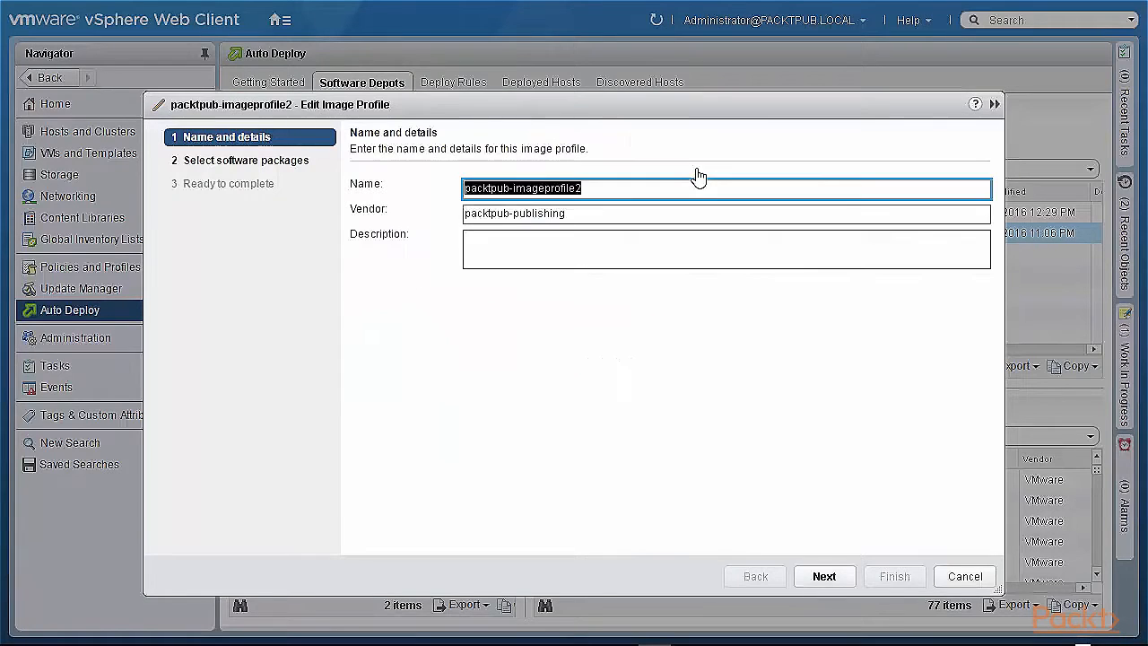
click(602, 190)
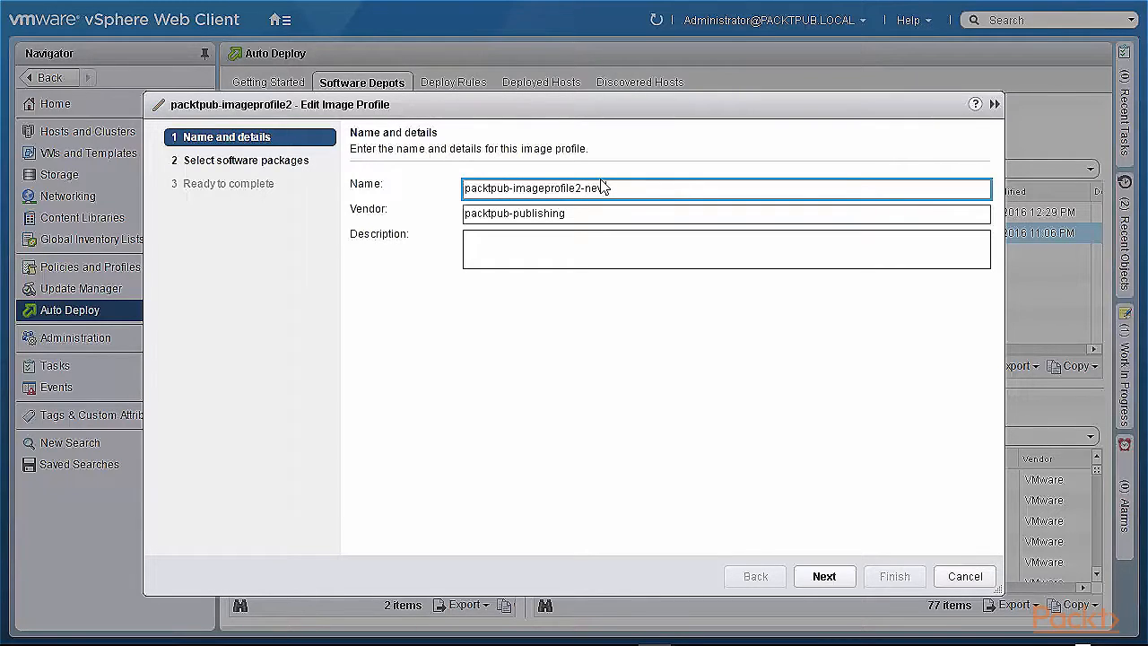
click(583, 213)
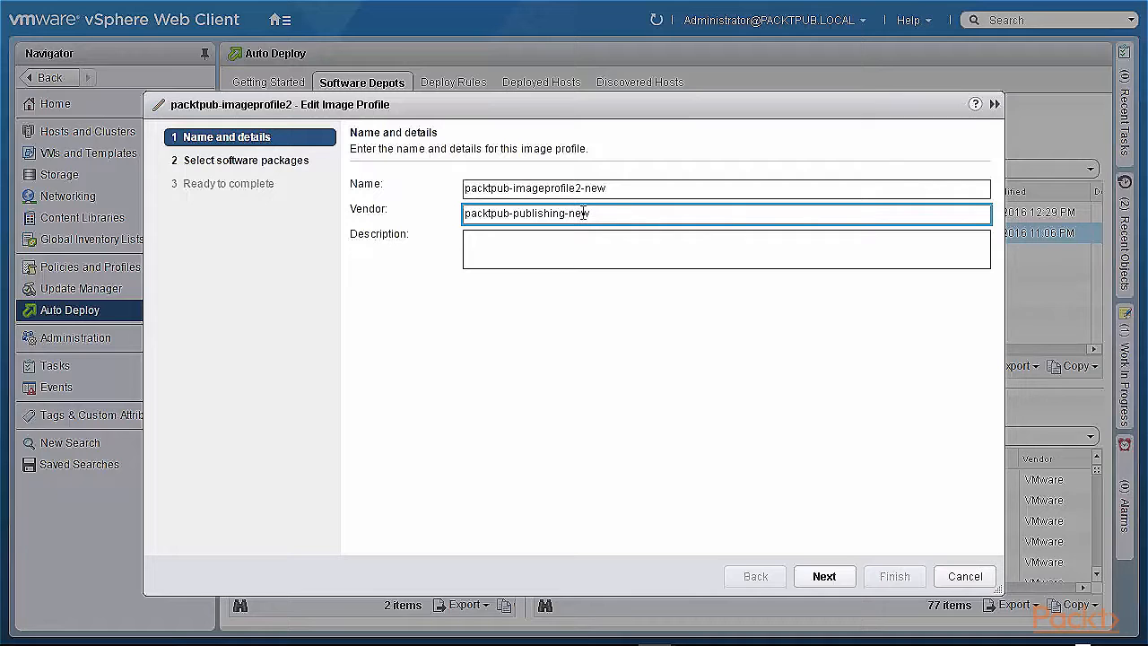
click(825, 581)
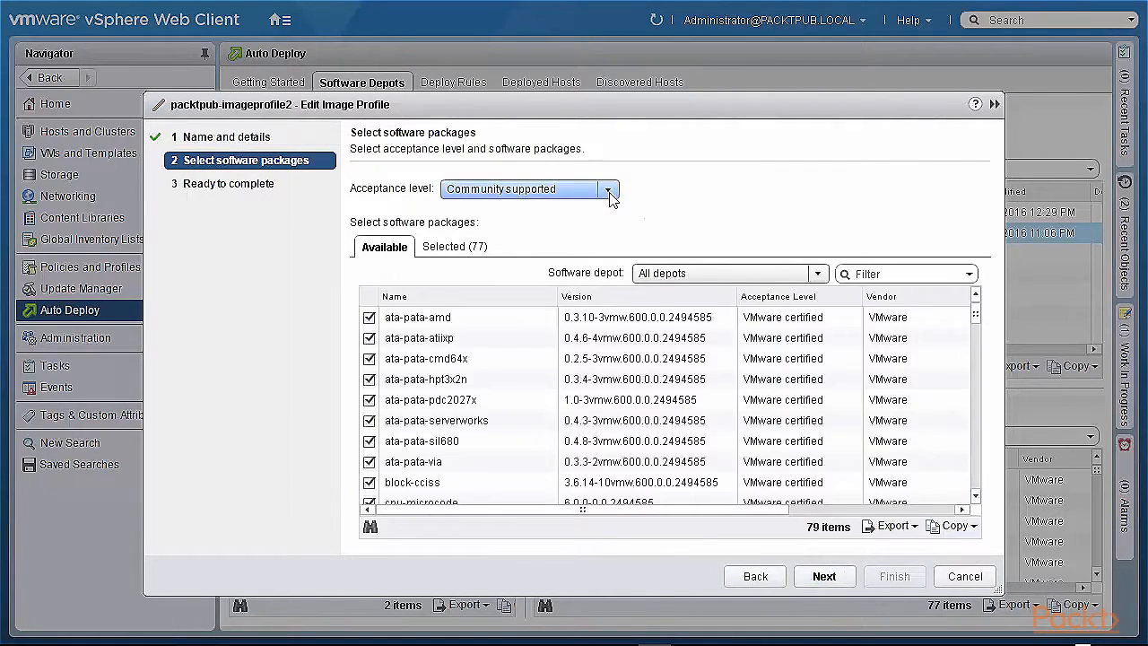
Set the profile's acceptance level to VMware accepted, exclude the lsi-mr3 package, and finish the edit.
click(609, 190)
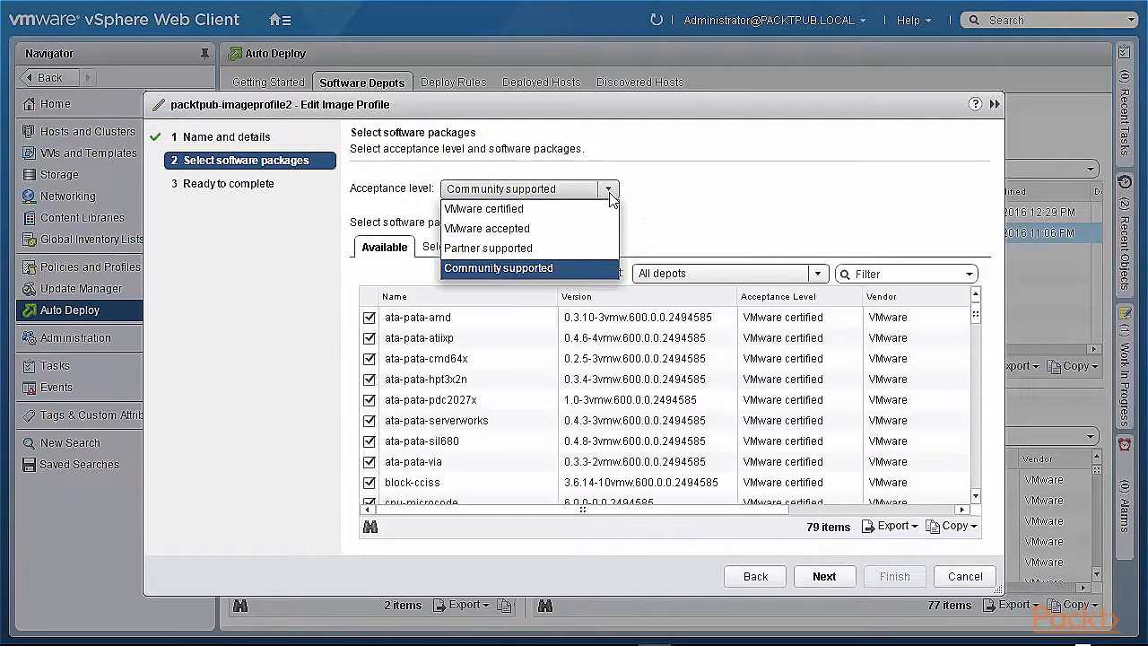
click(529, 232)
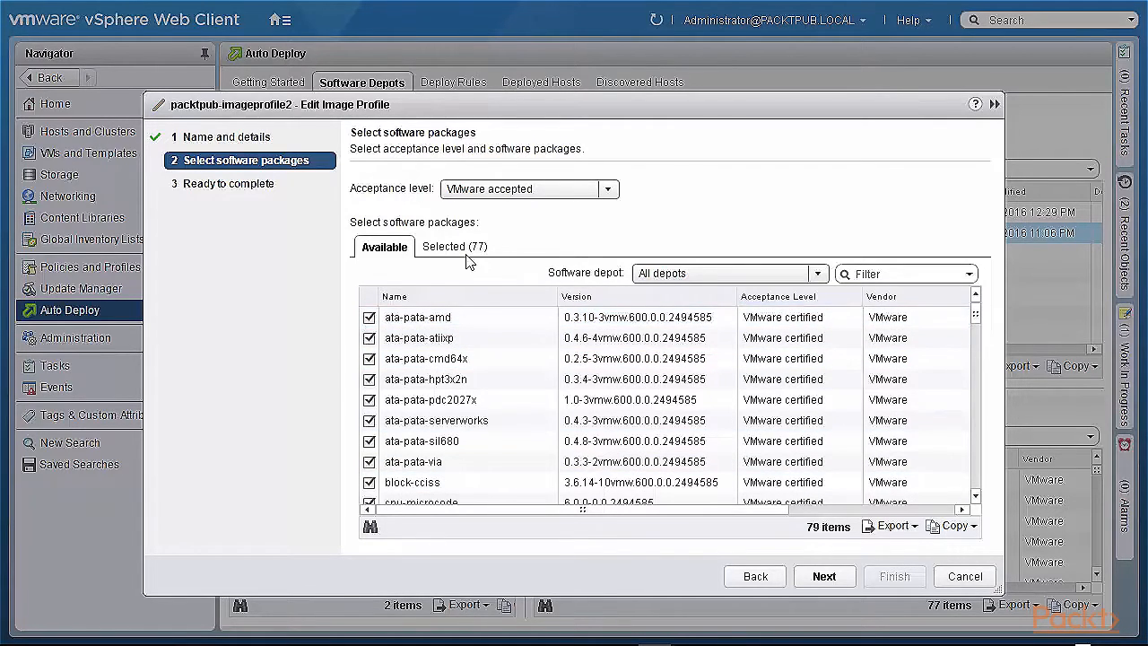
drag(976, 314, 974, 363)
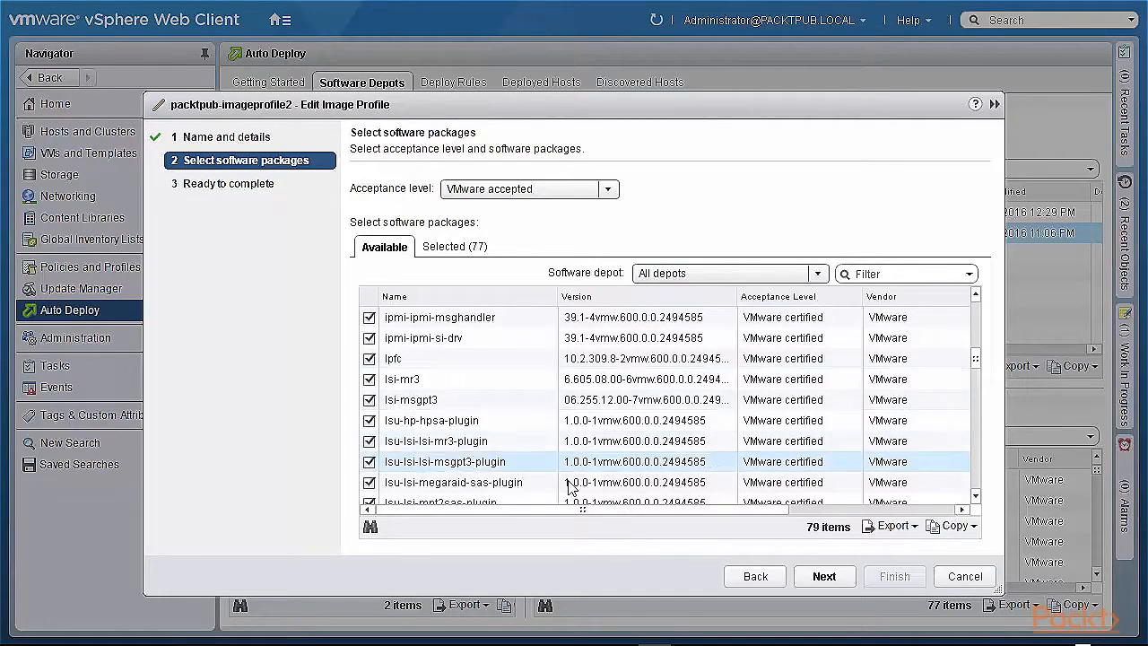
click(368, 379)
click(827, 577)
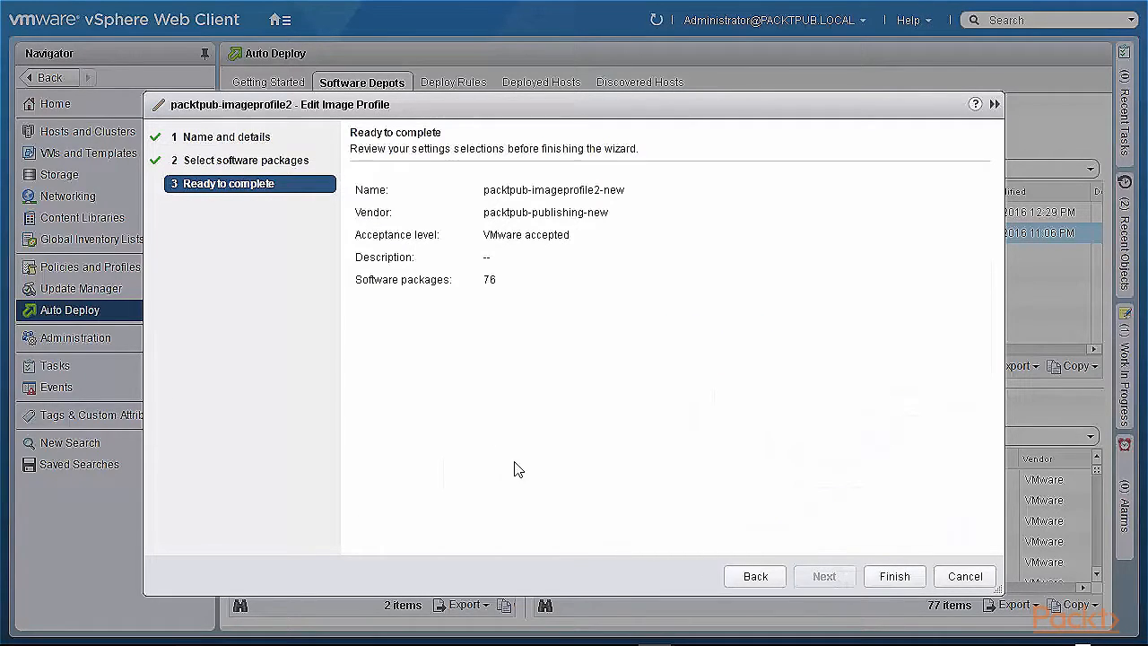
click(889, 581)
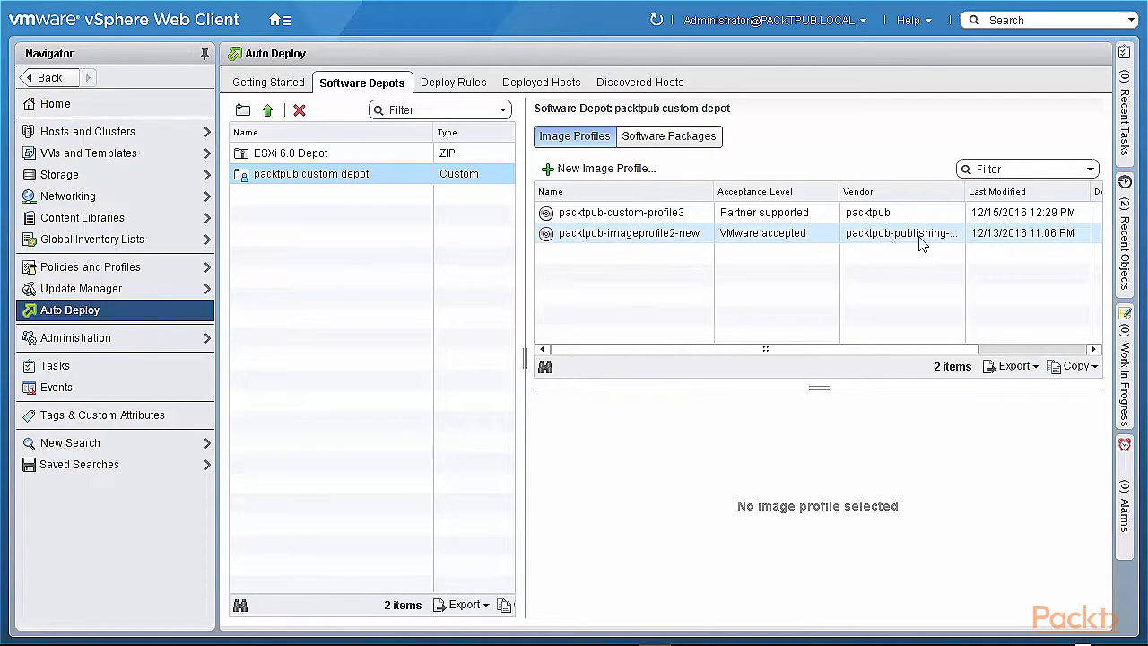
Widen the Vendor column of the image profile list and review the packages in packtpub-imageprofile2-new.
drag(962, 196, 997, 196)
click(602, 232)
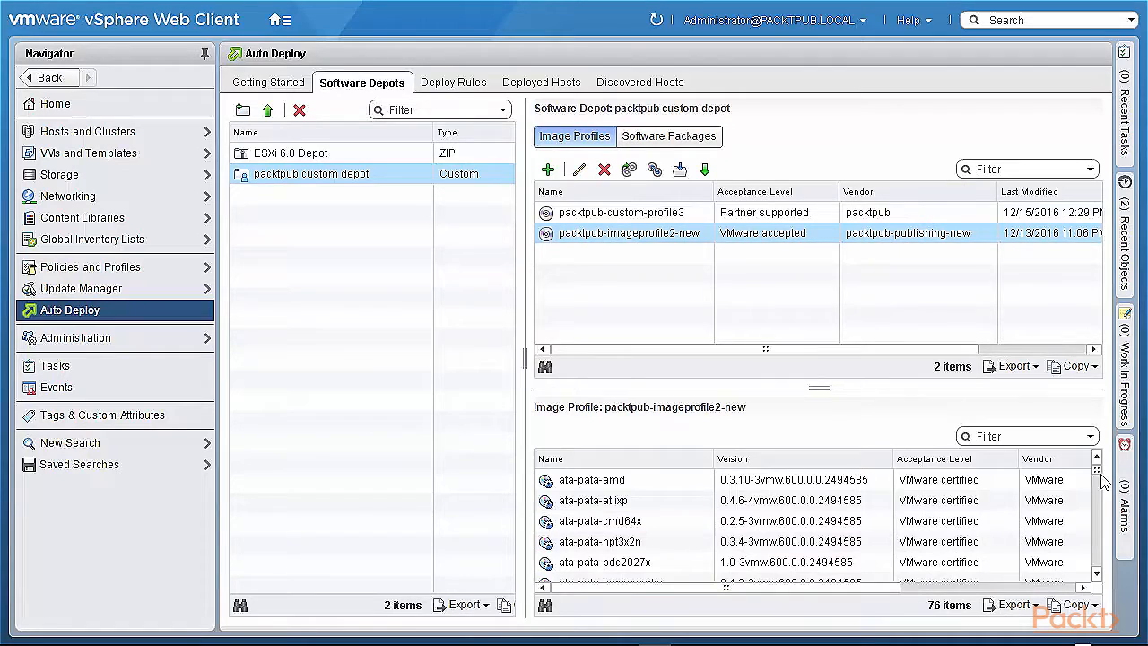
mouse_move(1097, 473)
mouse_down()
mouse_move(1099, 502)
mouse_move(1096, 455)
mouse_up()
Start a new image profile named packtpub-new with vendor packtpub in the packtpub custom depot.
click(546, 170)
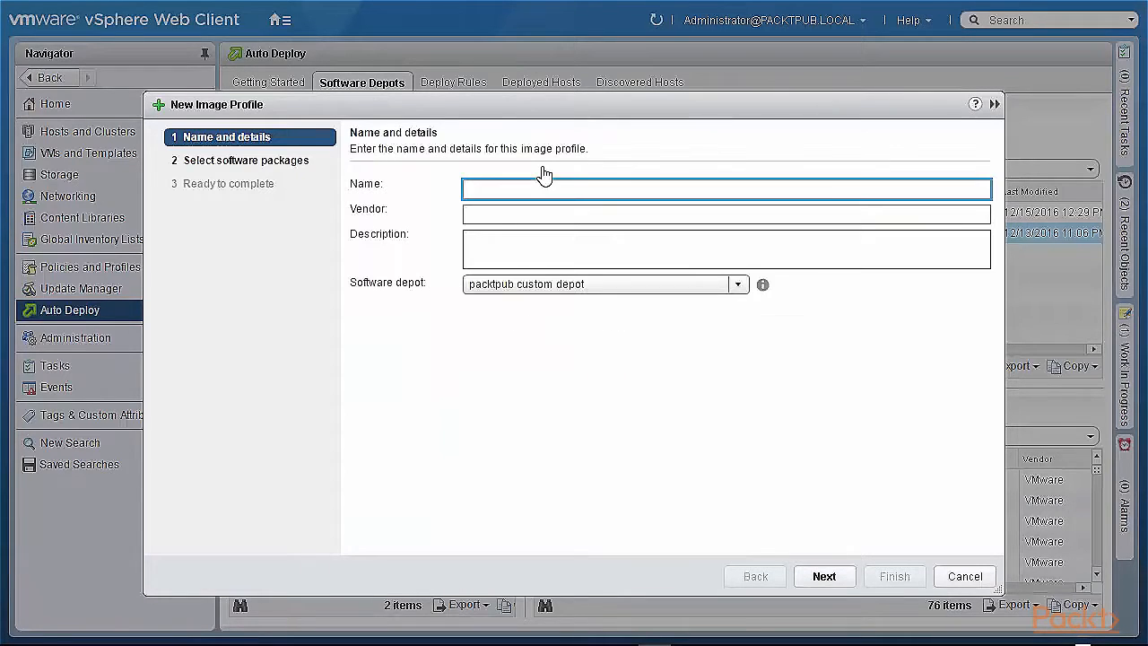
text(packtpub-new)
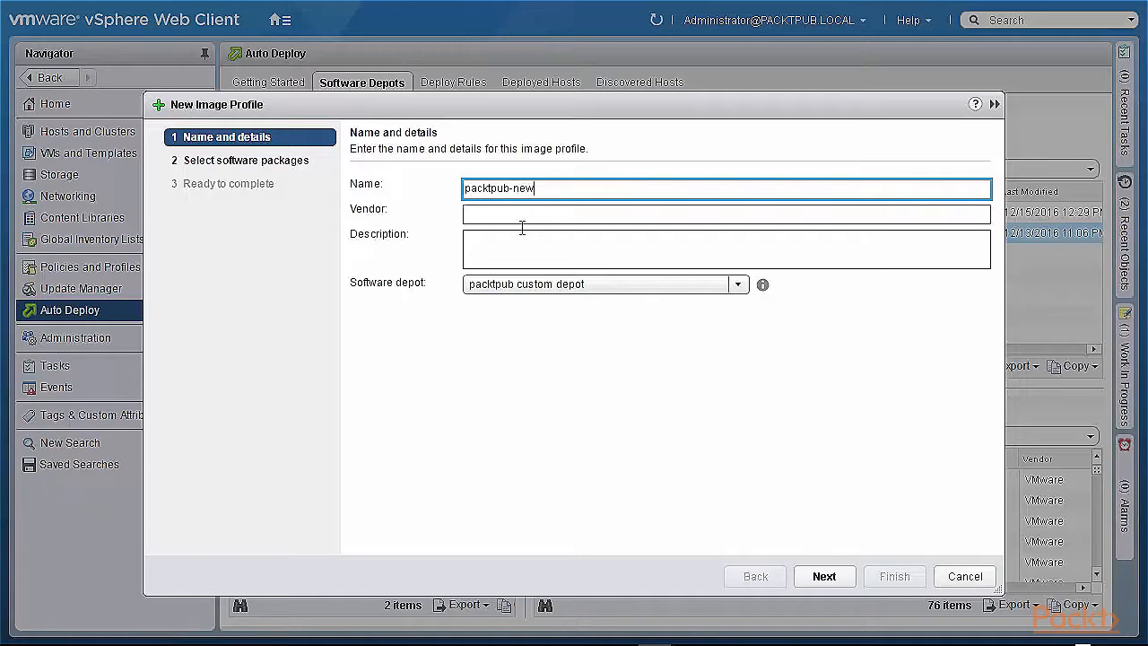
click(517, 217)
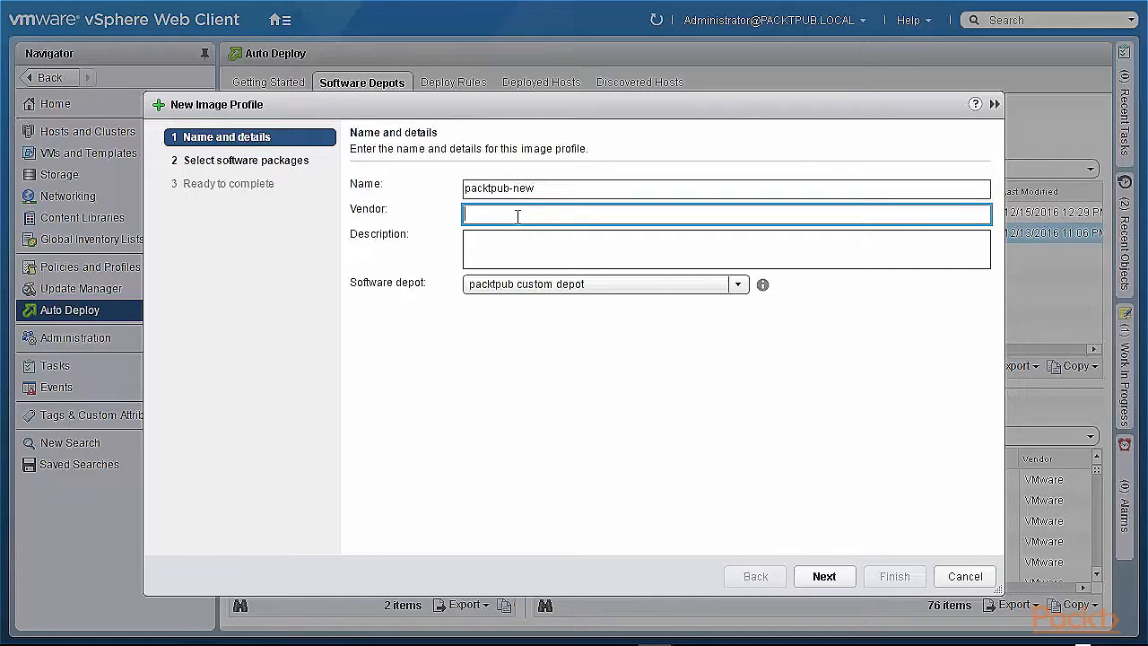
text(packtpub)
click(728, 292)
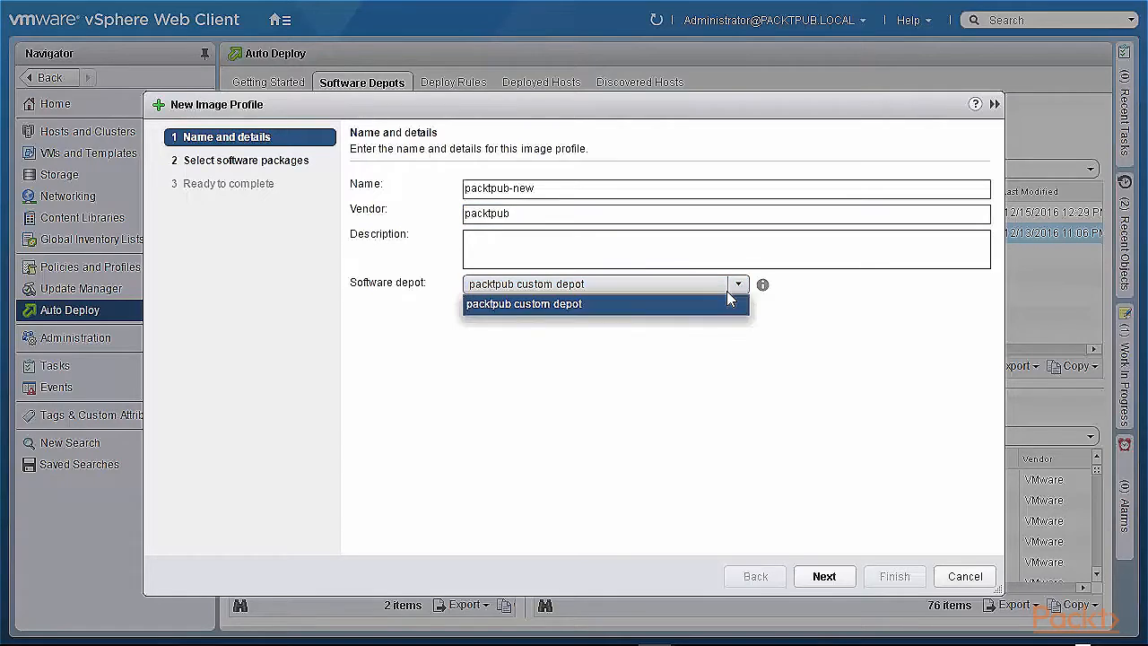
click(729, 302)
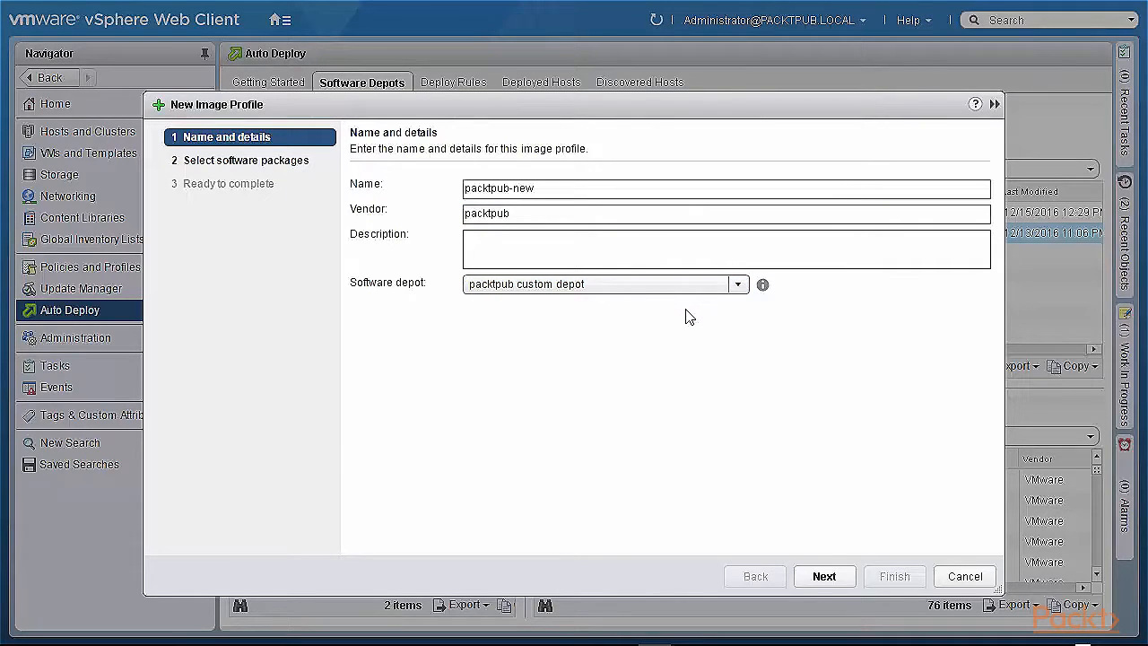
click(820, 581)
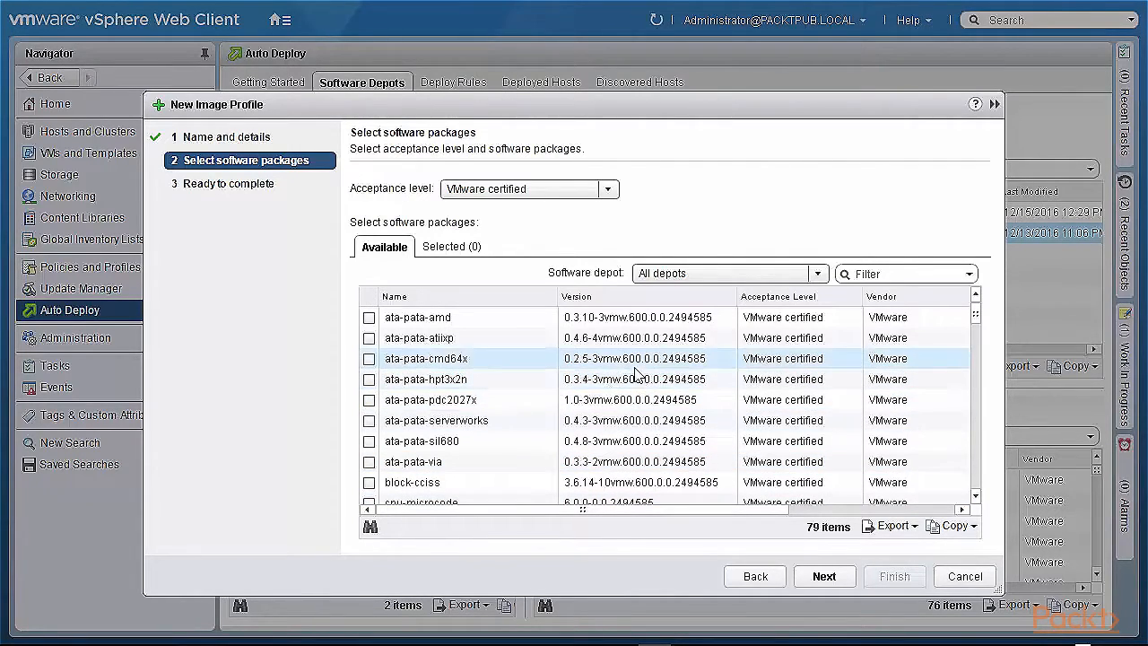
Select the eight ata-pata packages, from ata-pata-amd through ata-pata-via, and submit the package selection for validation.
click(368, 317)
click(368, 338)
click(369, 358)
click(369, 379)
click(368, 400)
click(369, 420)
click(368, 441)
click(369, 462)
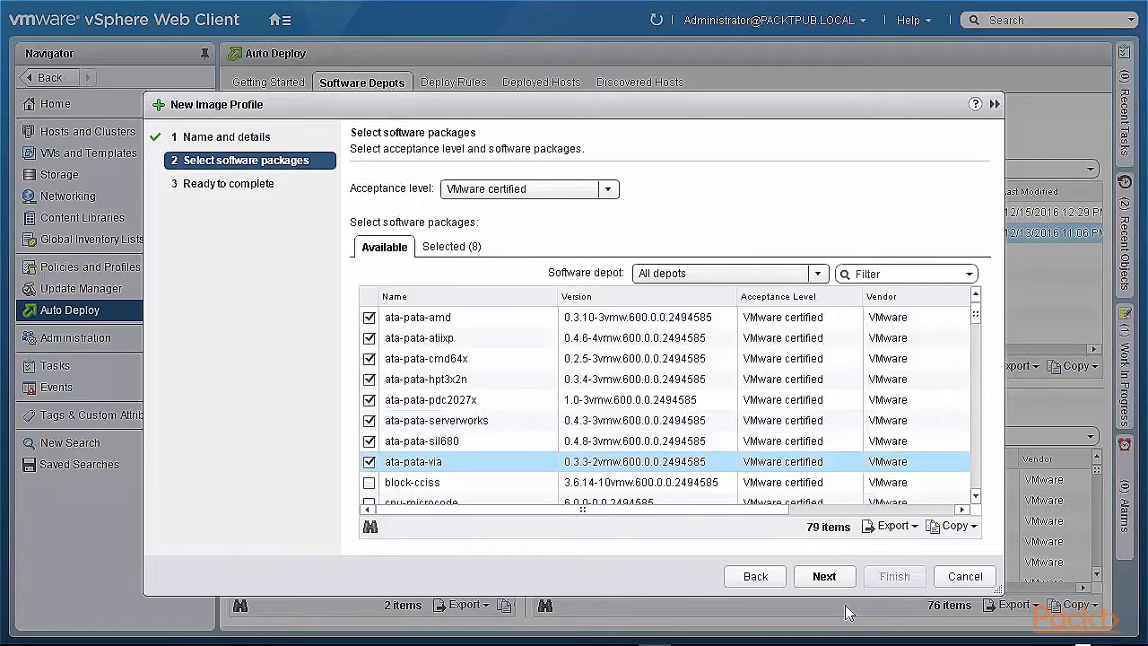
click(824, 578)
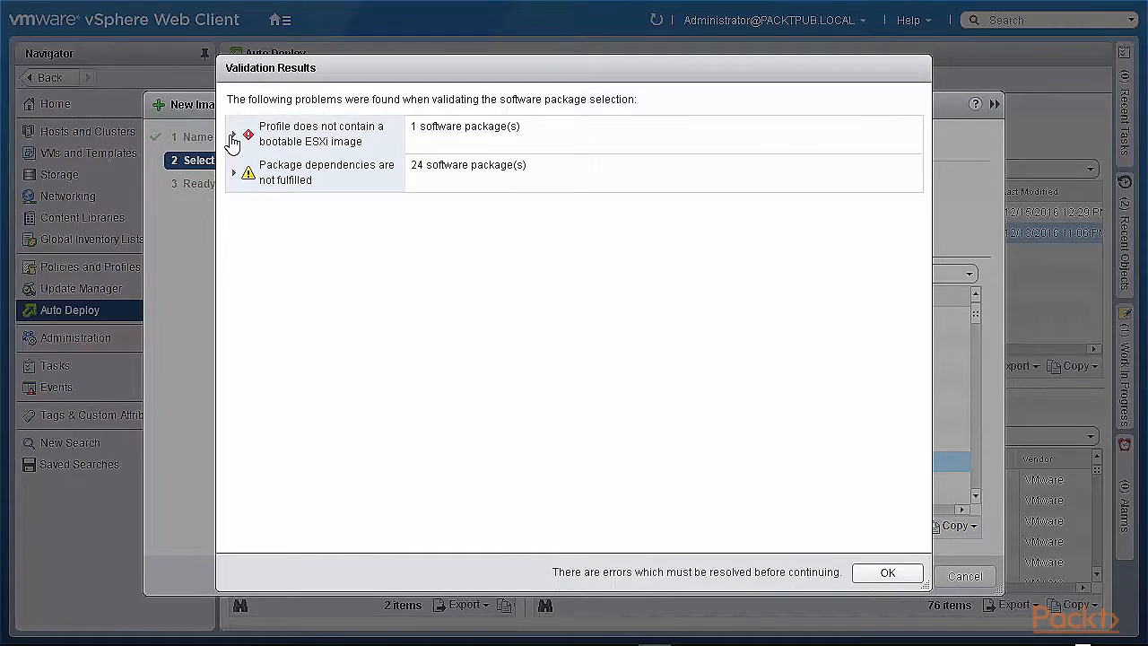
Review the validation details on the bootable ESXi image and package dependencies, and close the results.
click(232, 137)
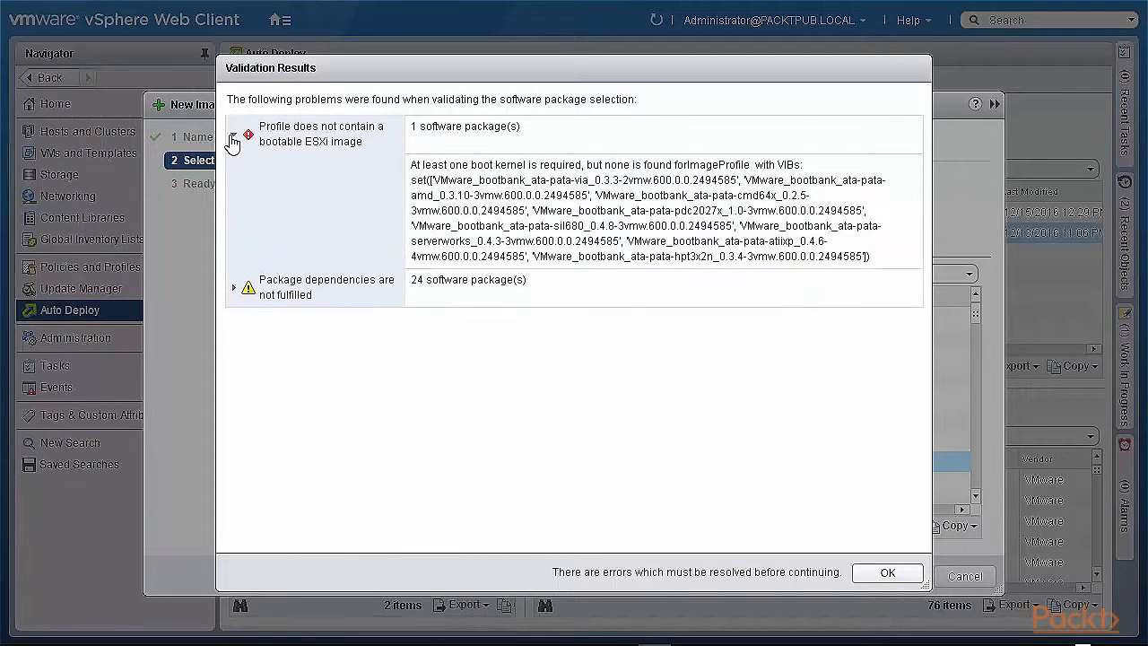
click(234, 289)
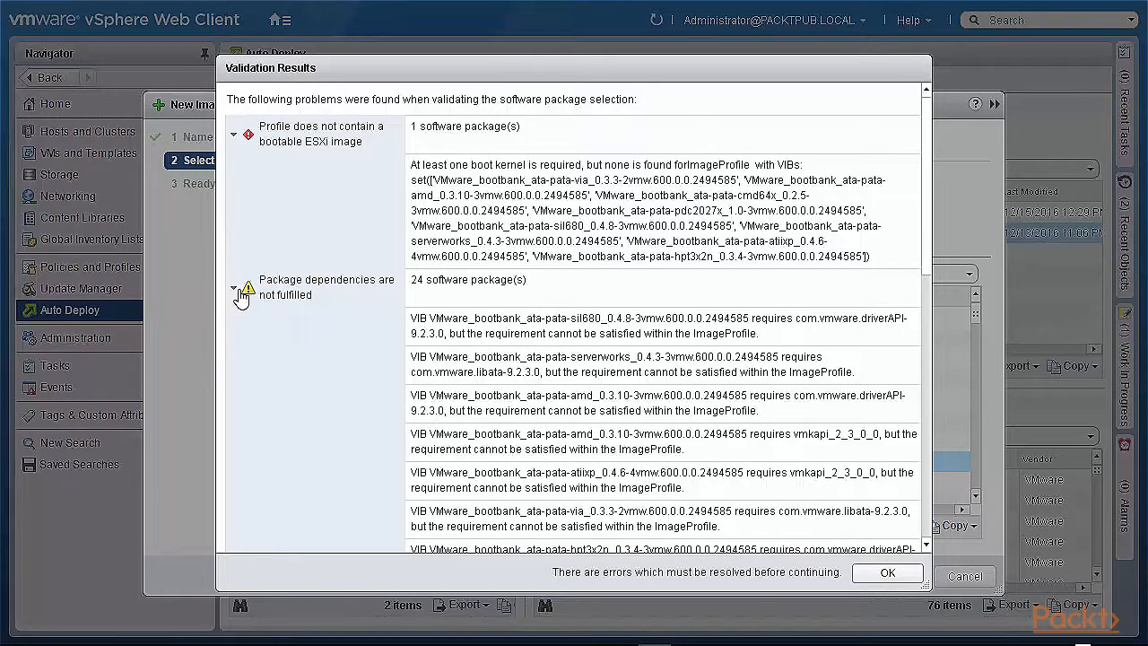
click(234, 289)
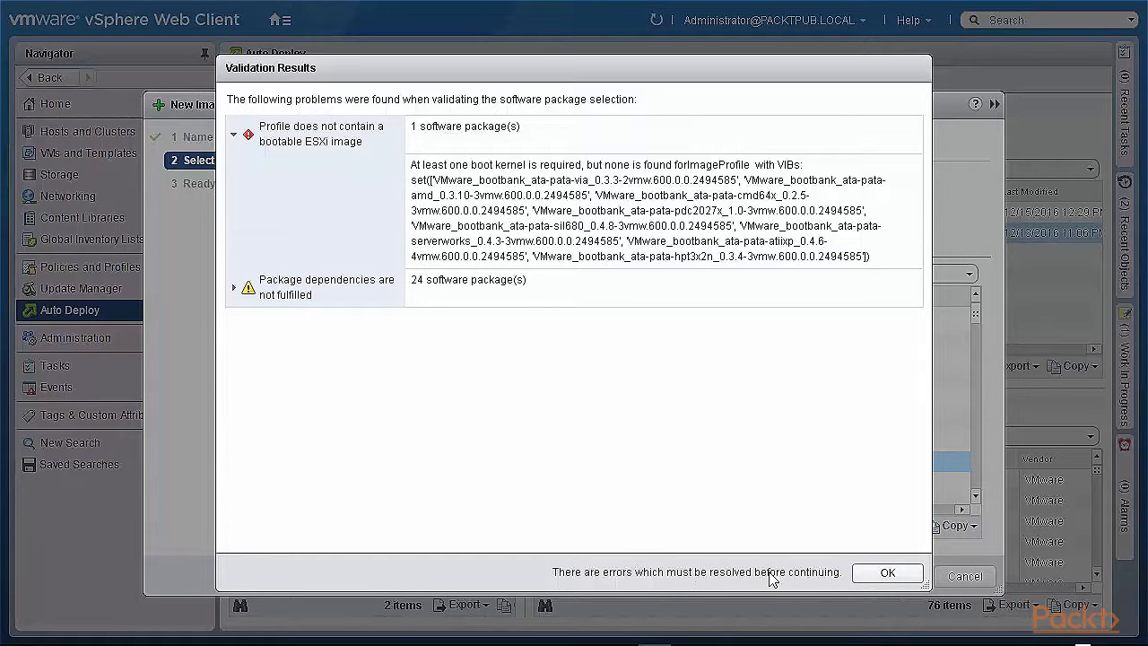
click(871, 574)
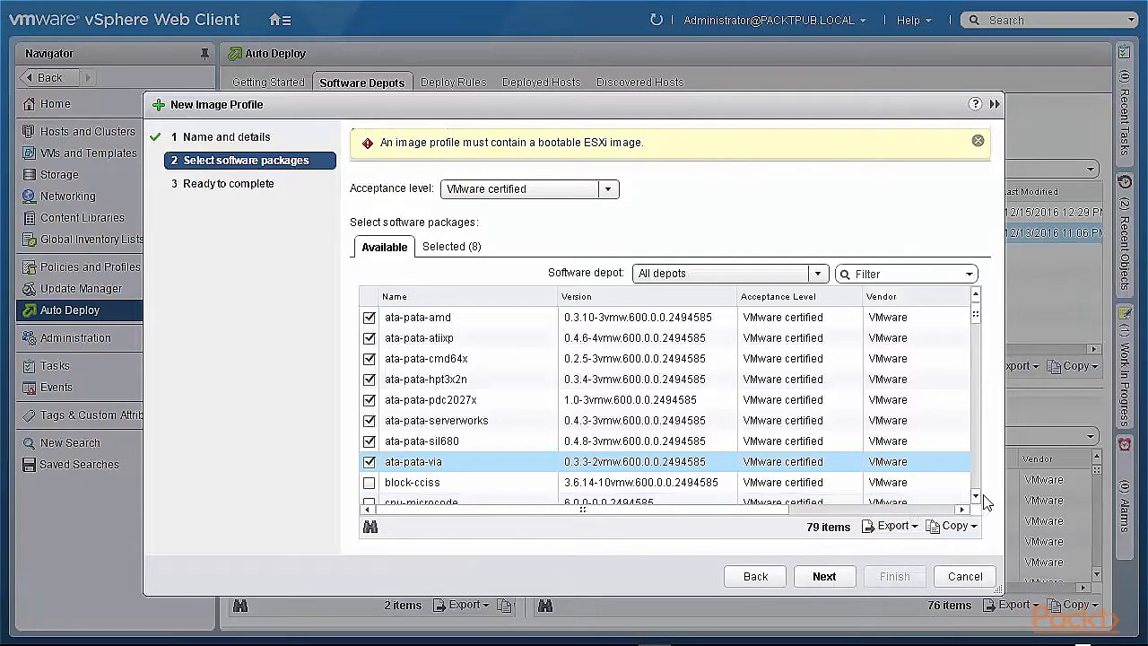
Look through the available software packages for the new image profile and cancel its creation.
scroll(973, 504, down, 2)
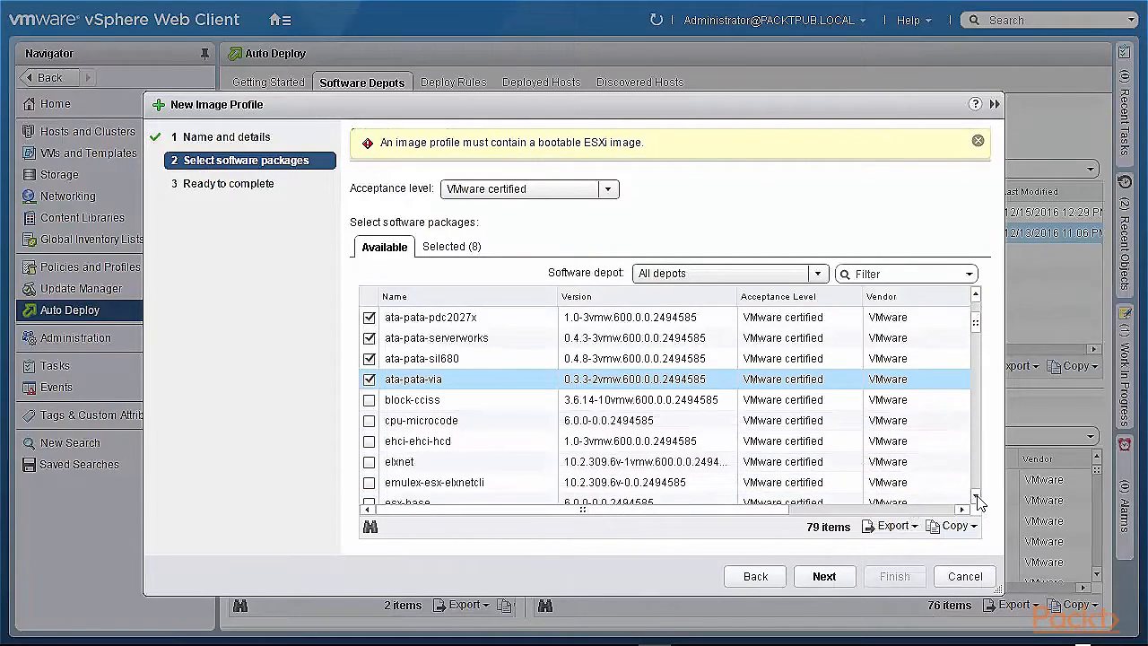
scroll(977, 502, down, 4)
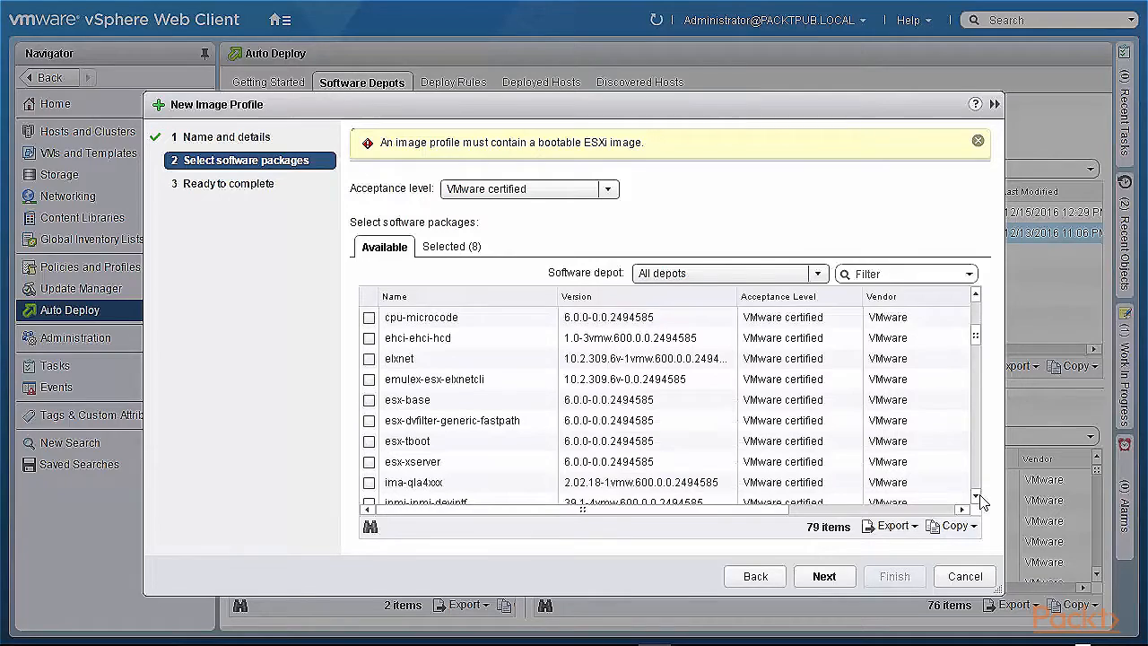
scroll(980, 502, down, 5)
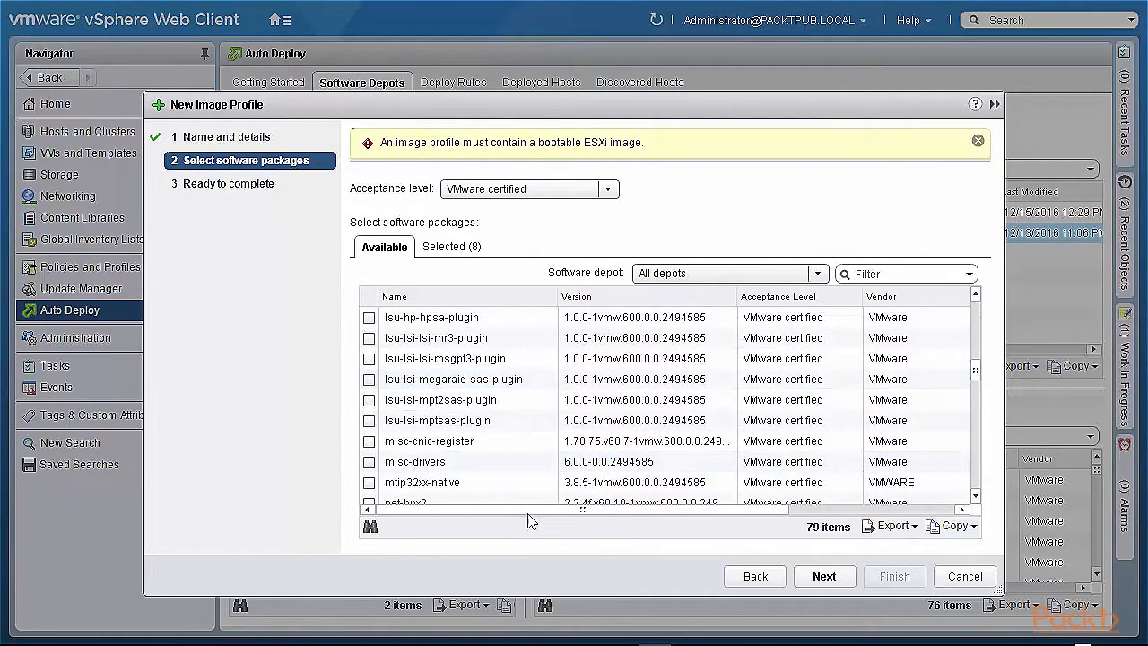
click(965, 577)
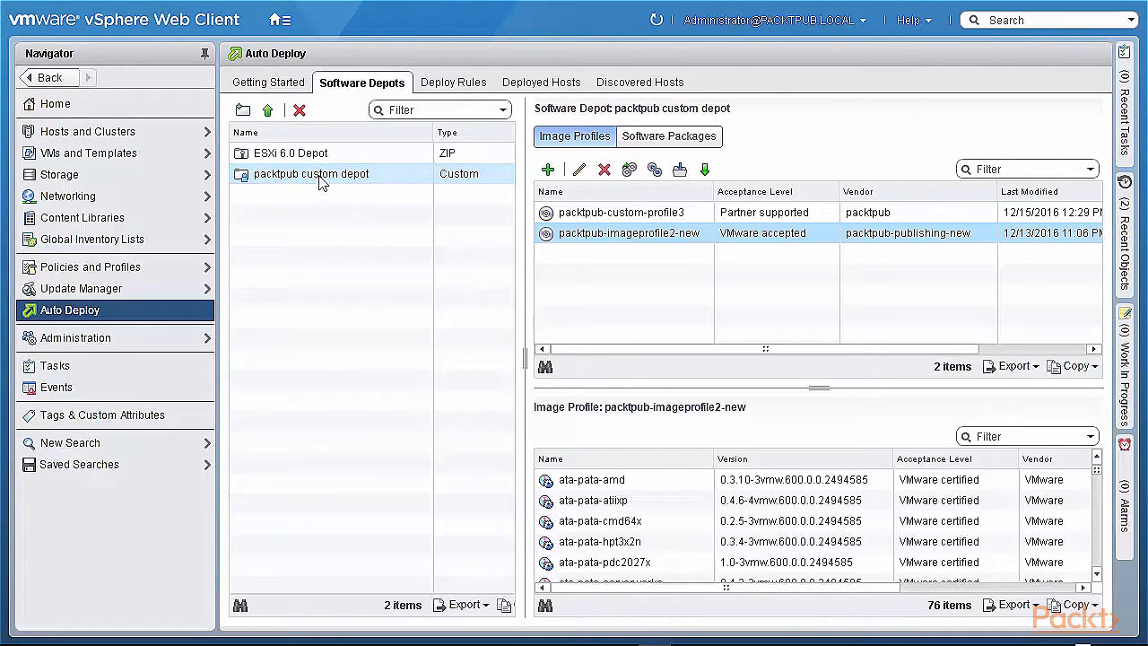
Add a custom software depot named packtpub-local-depot and display its contents.
click(290, 155)
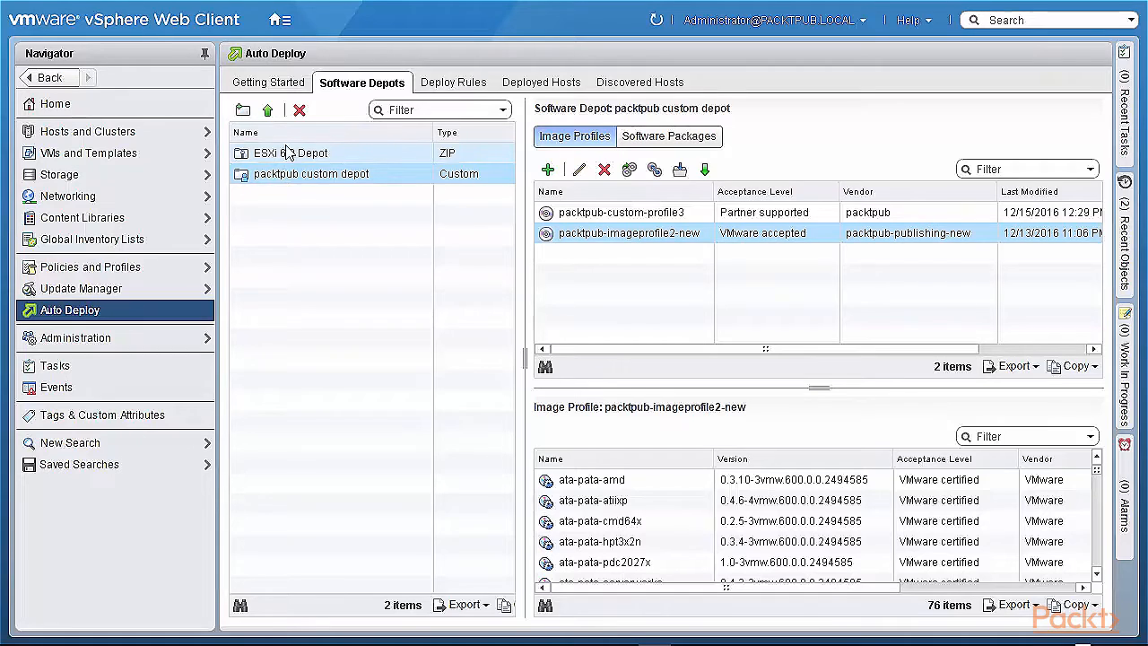
click(299, 179)
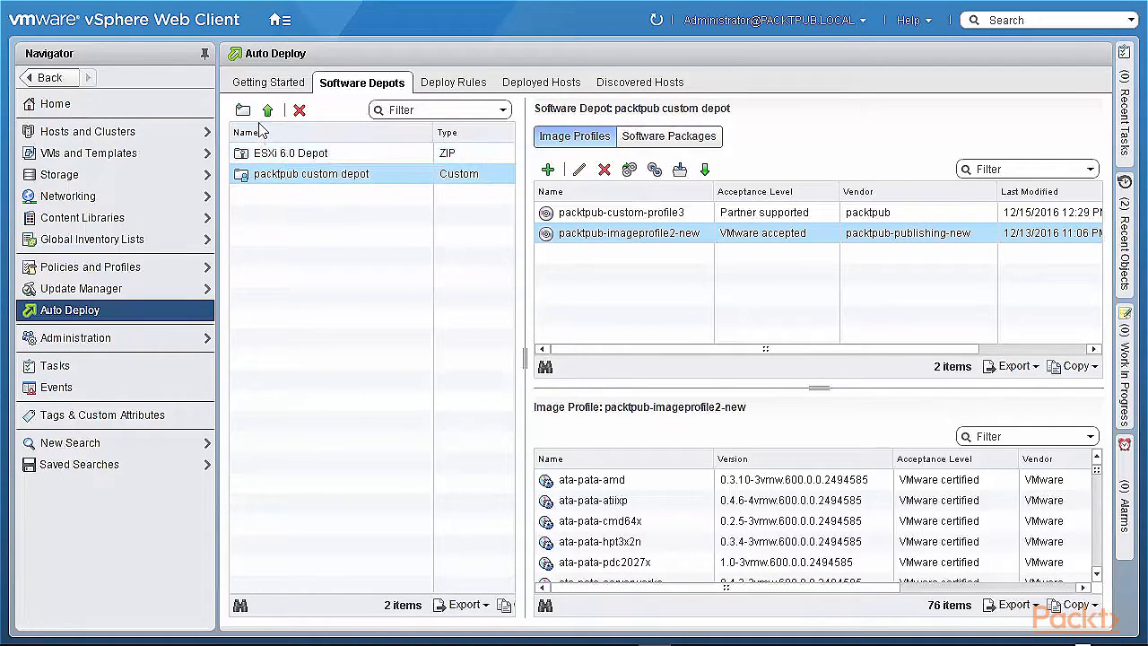
click(242, 111)
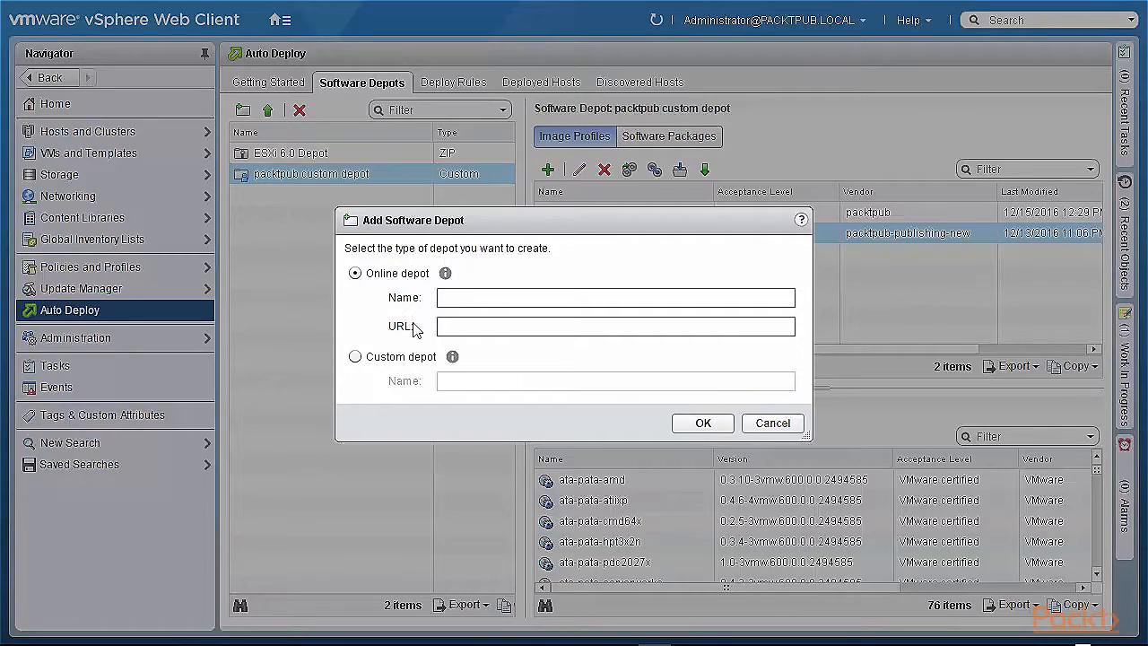
click(356, 357)
click(494, 381)
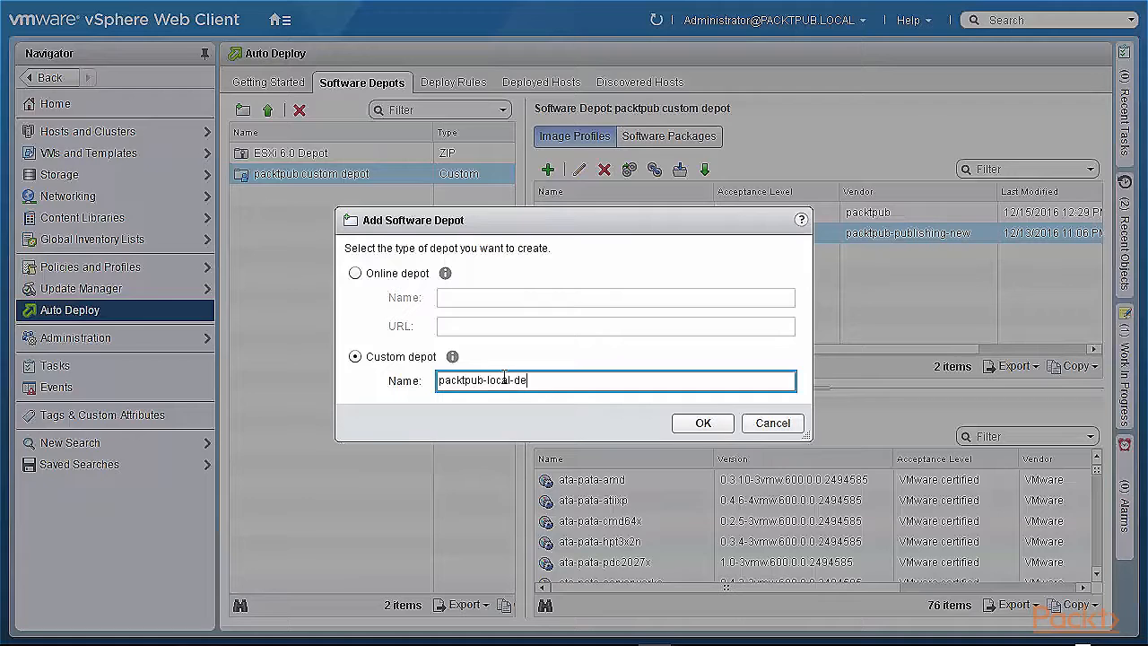
click(705, 426)
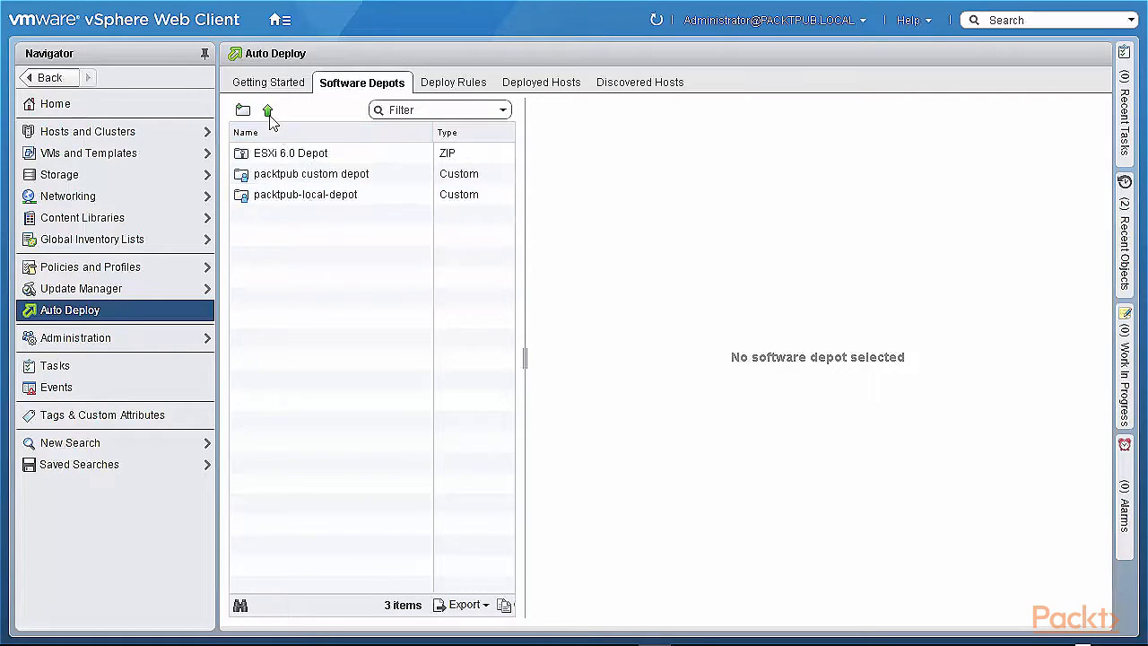
click(273, 201)
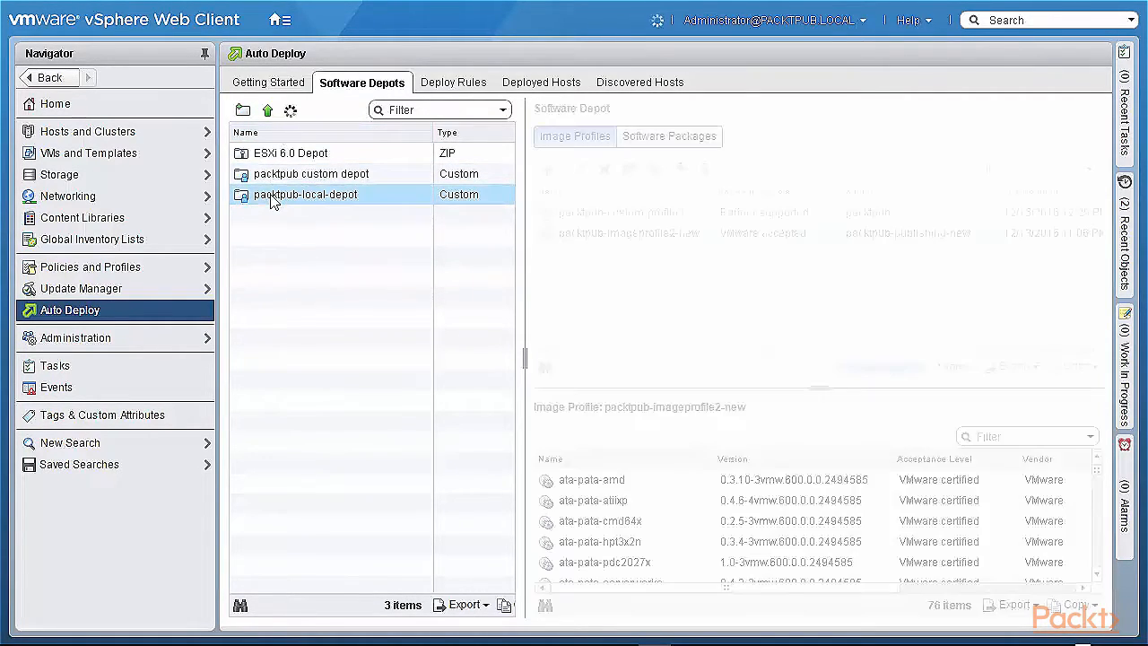
Import VMware-ESXi-6.5.0-4564106-depot.zip as a software depot named ESXi 6.5 Depot.
click(269, 112)
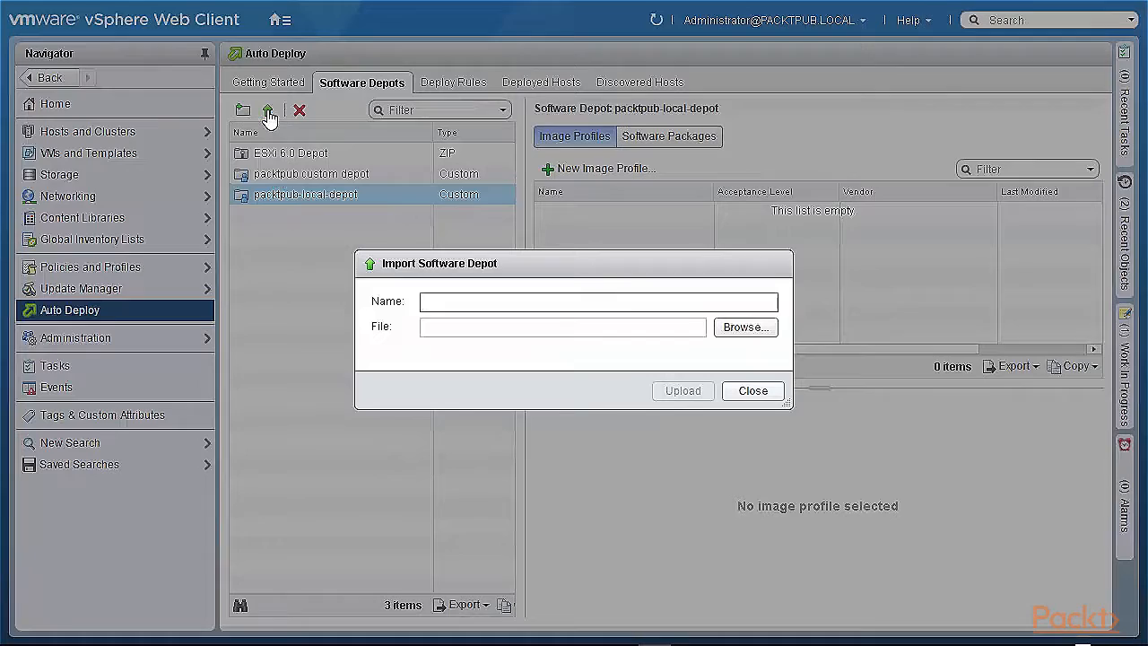
click(516, 302)
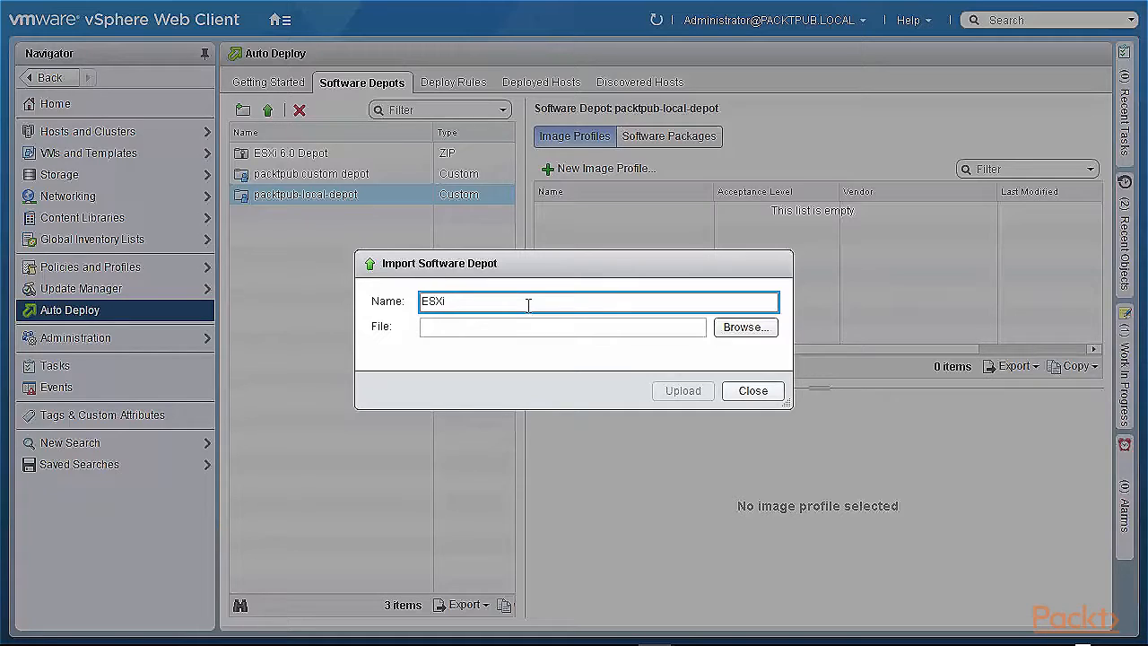
click(745, 327)
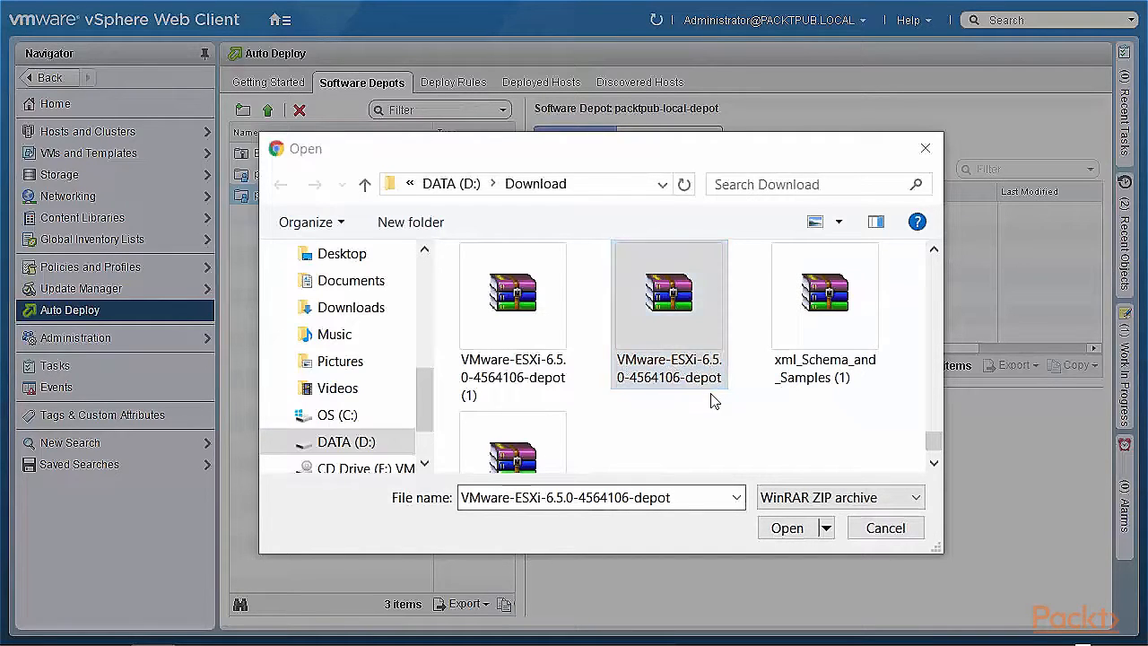
click(787, 527)
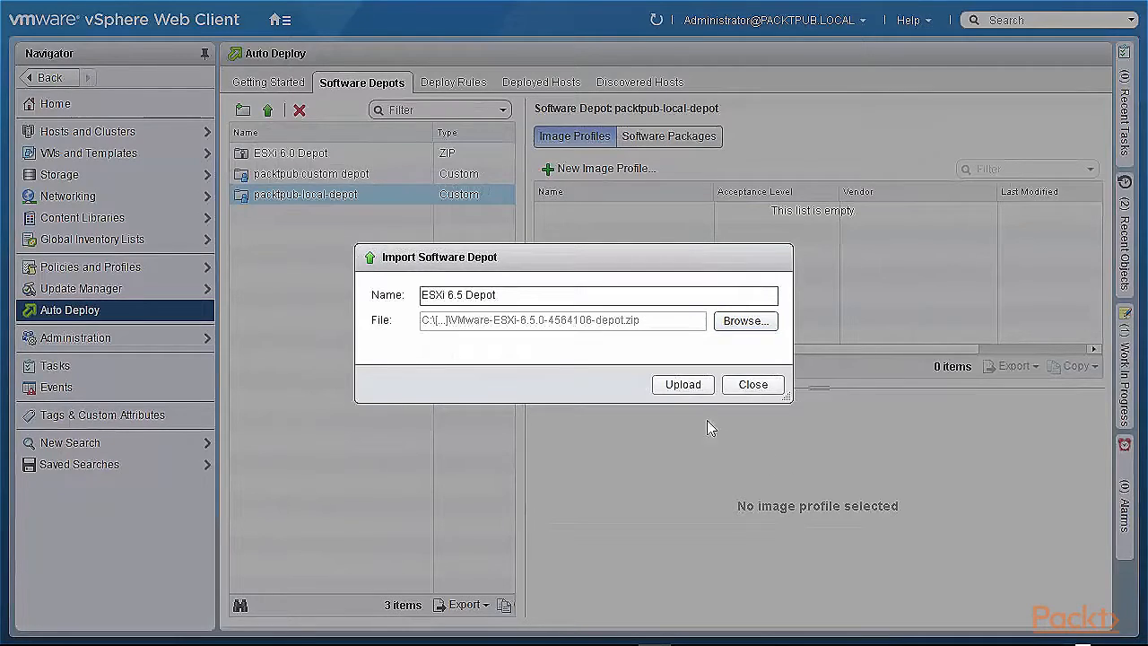
click(690, 387)
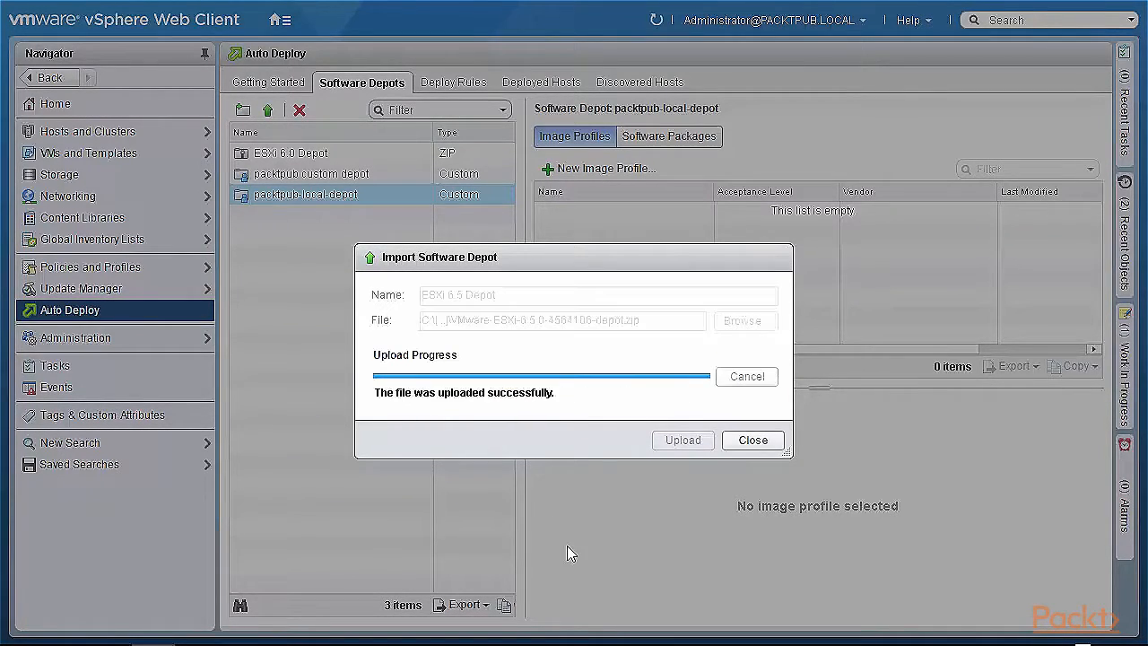
click(756, 441)
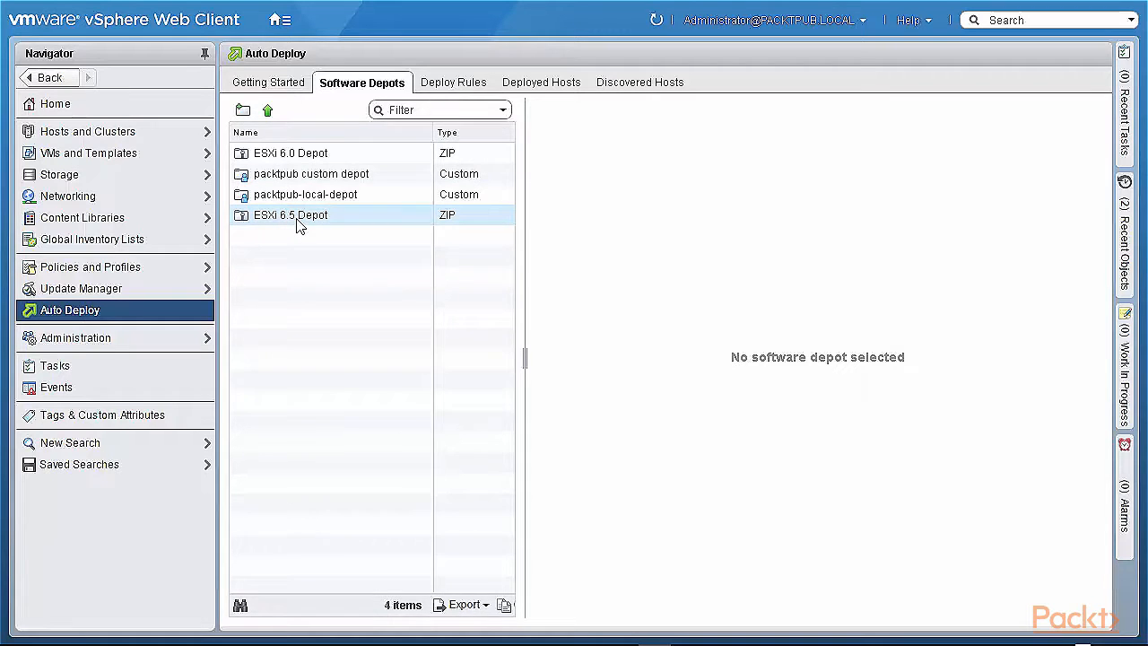
Review the image profiles and software packages in ESXi 6.5 Depot.
click(300, 225)
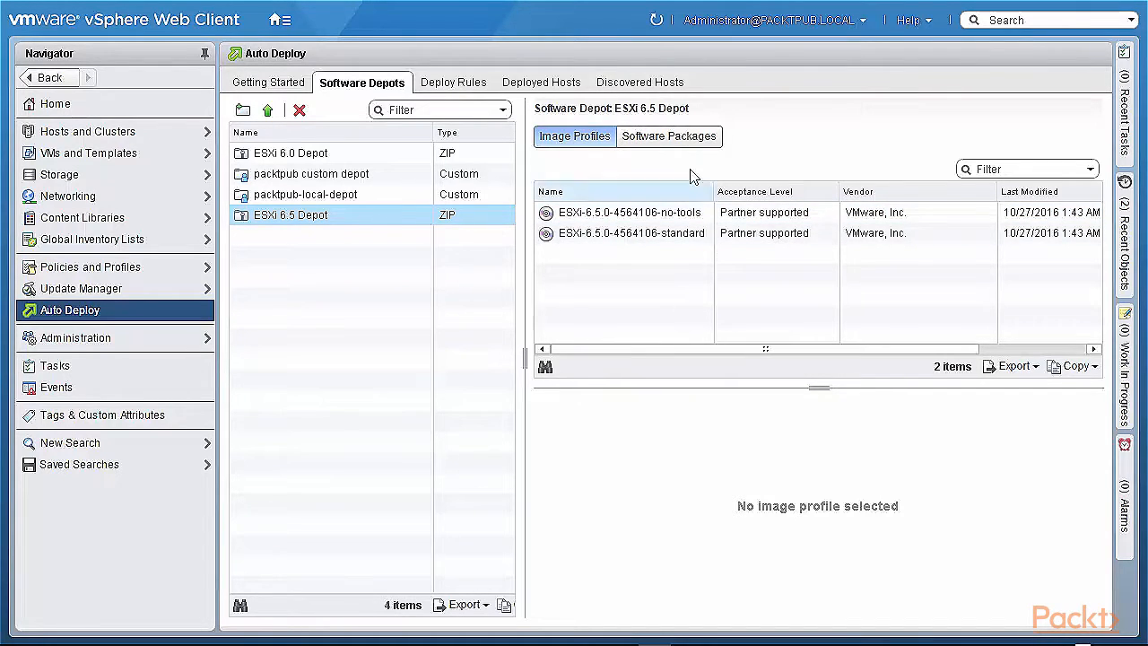
click(661, 139)
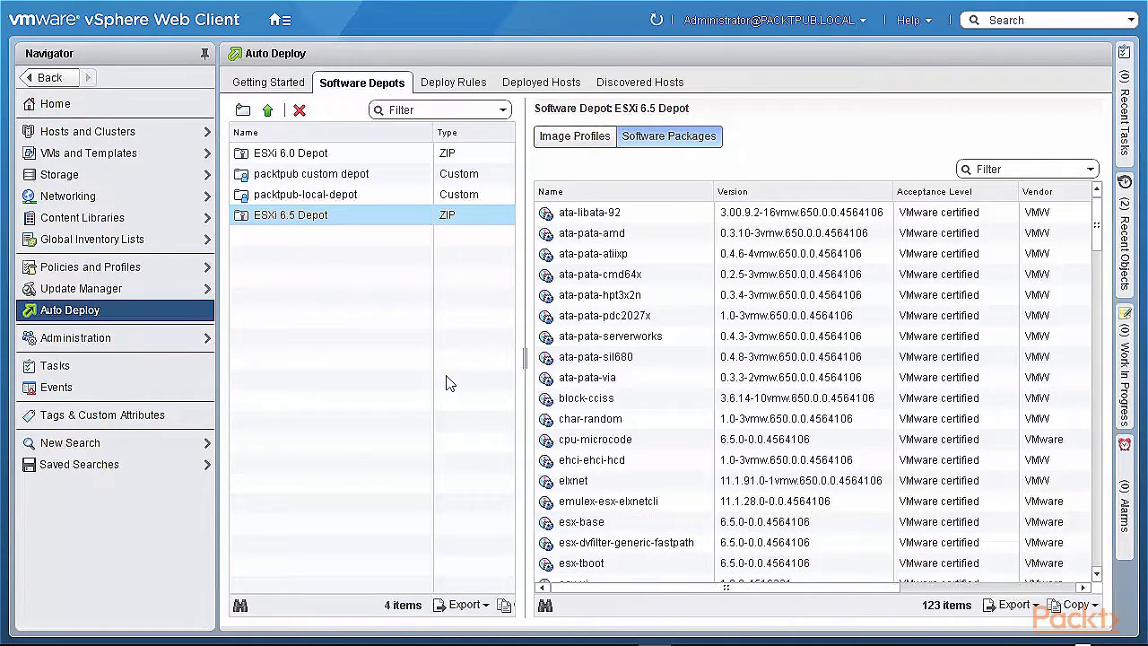
click(268, 110)
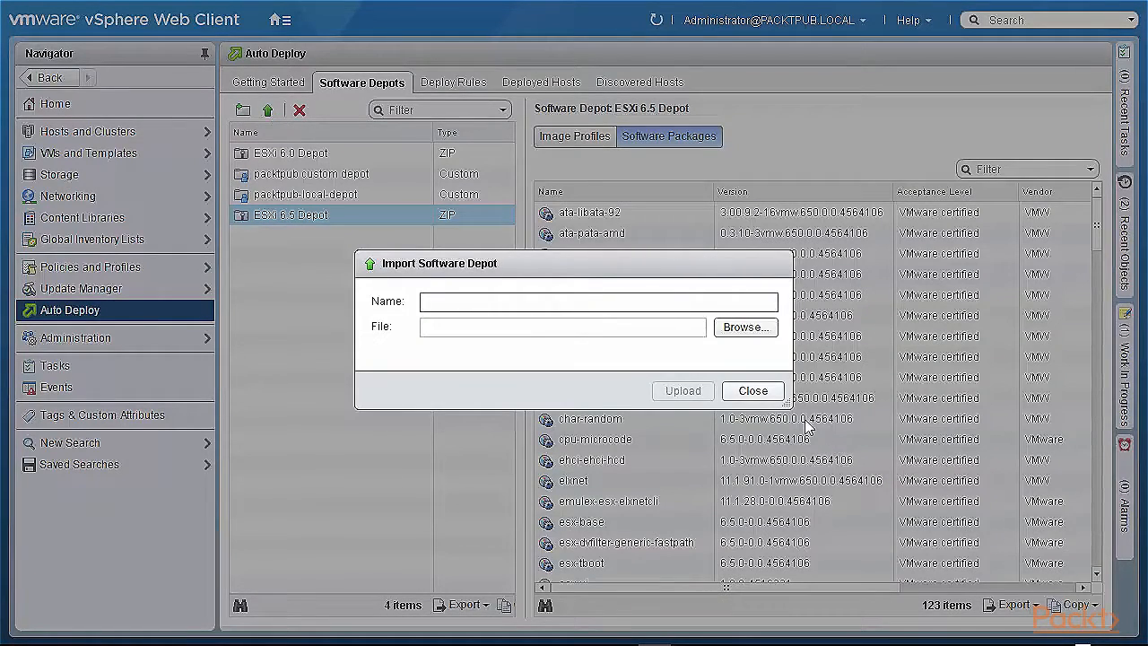
click(752, 390)
click(242, 111)
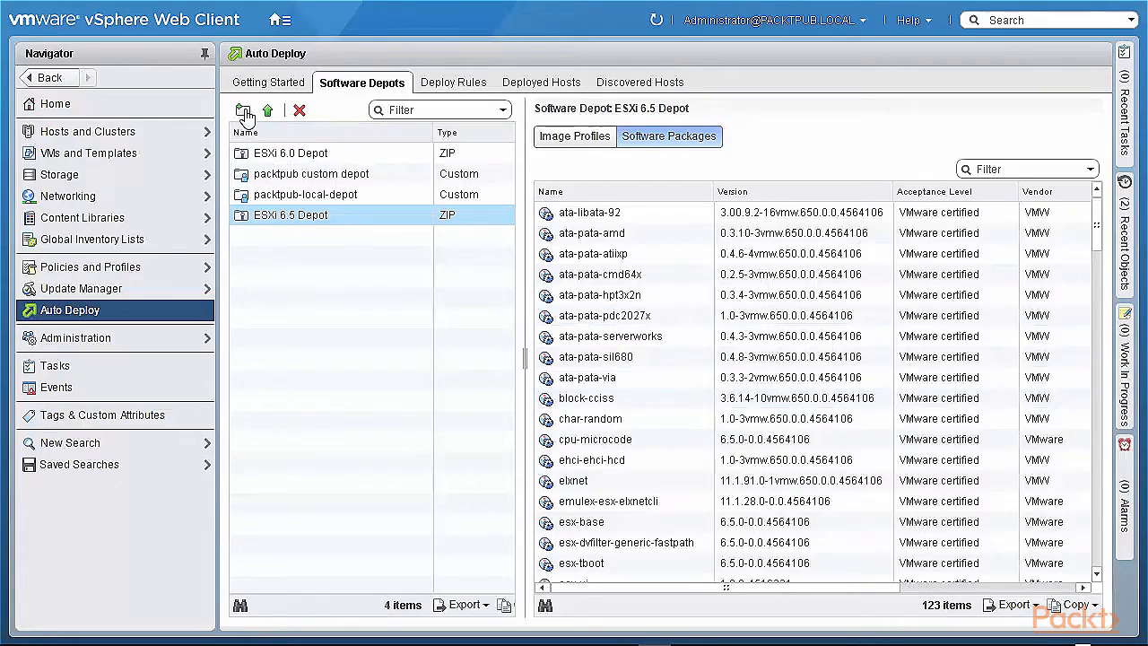
click(773, 423)
Deactivate the packtpub-rule deploy rule and apply the change.
click(456, 86)
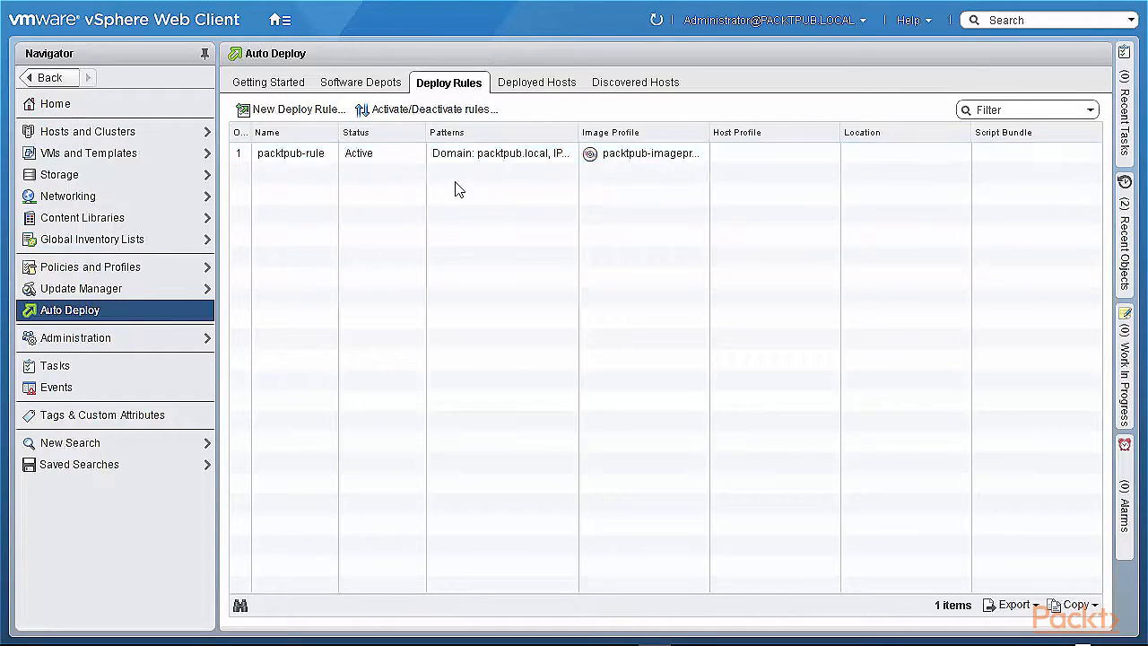
click(324, 162)
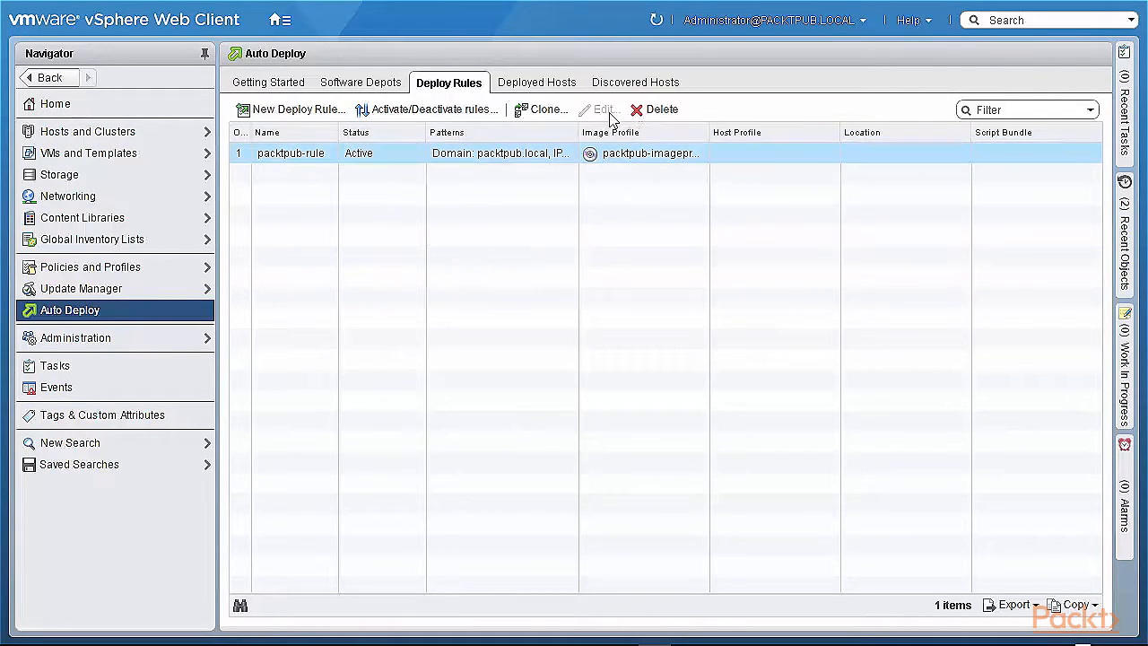
click(413, 112)
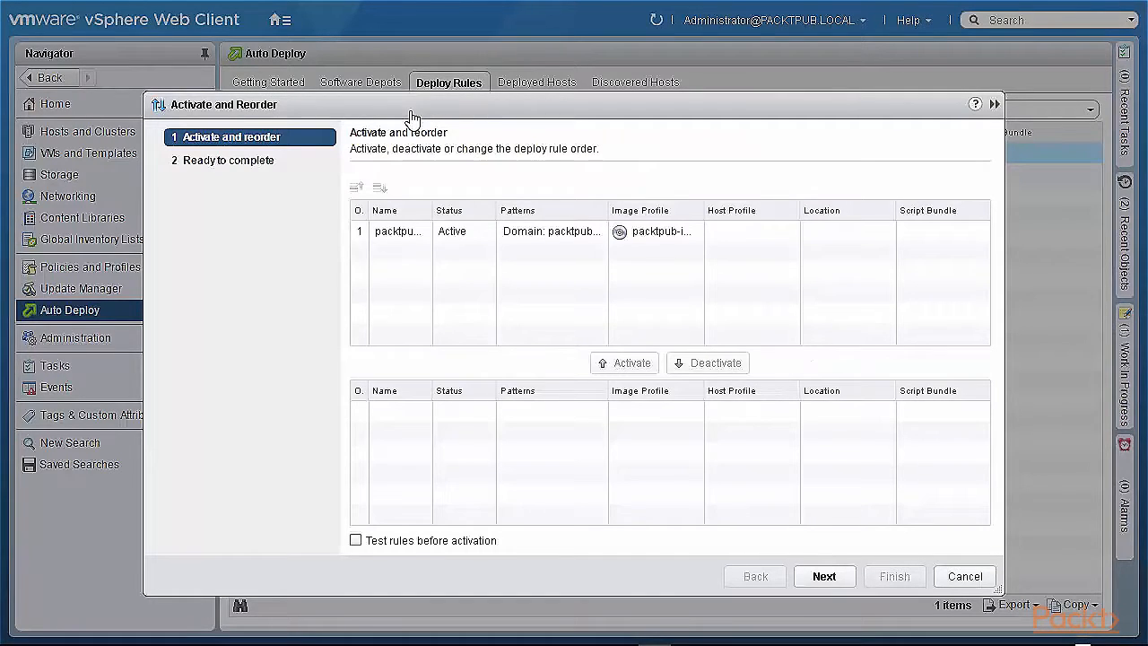
click(450, 231)
click(709, 363)
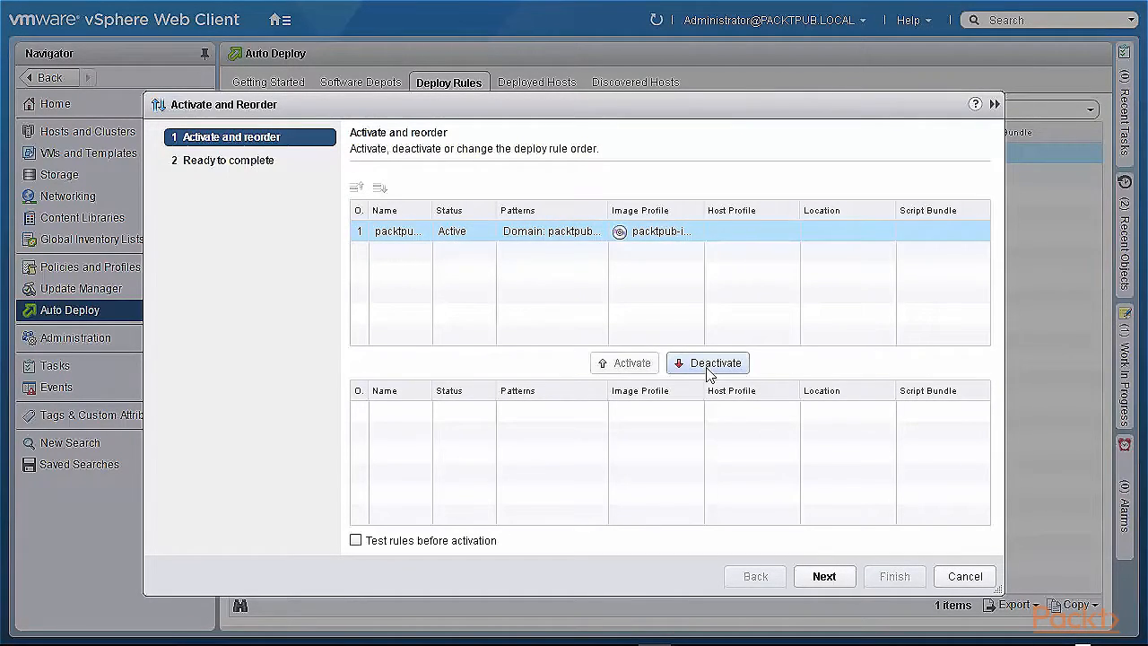
click(824, 582)
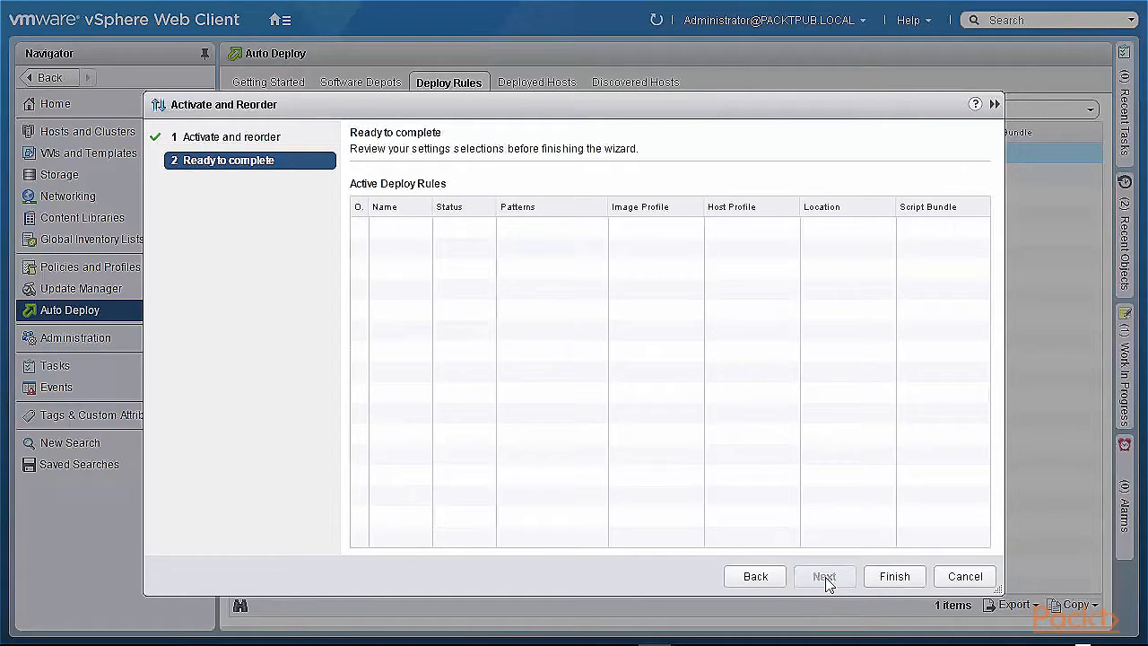
click(896, 582)
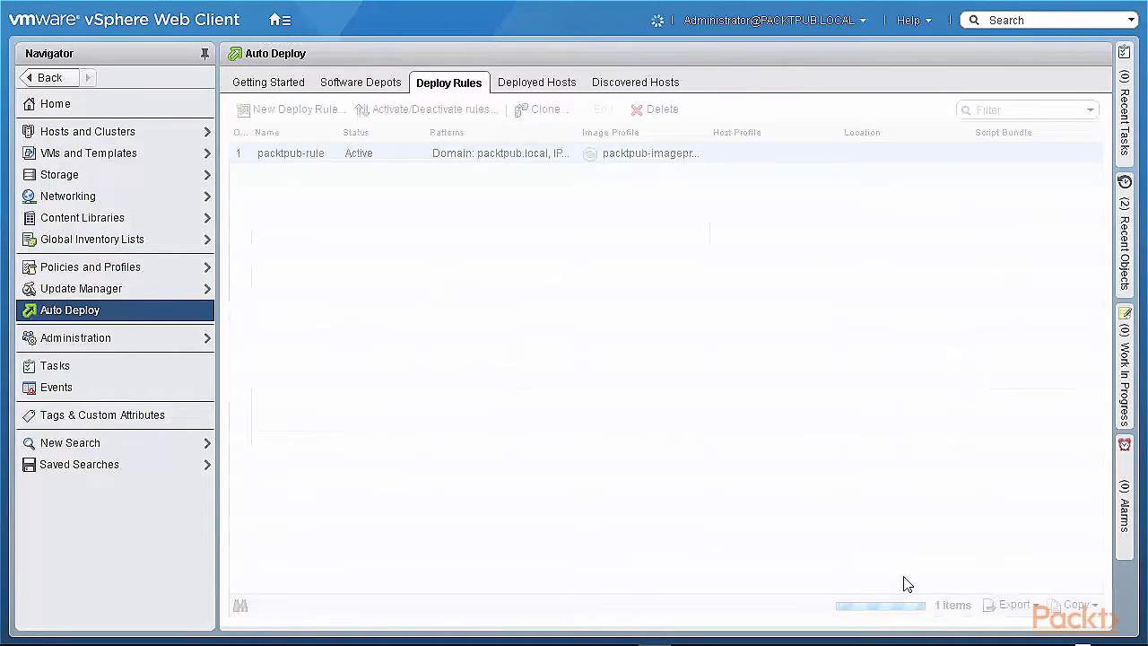
Open the inactive packtpub-rule deploy rule for editing and rename it packtpub-rule-new.
click(359, 159)
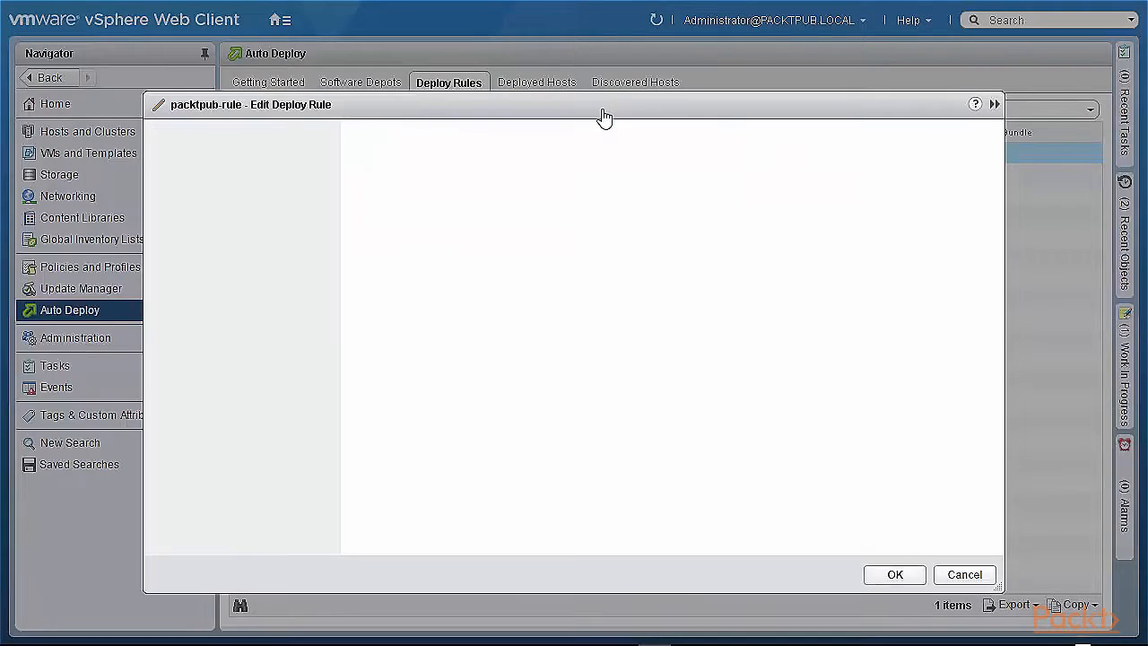
click(490, 194)
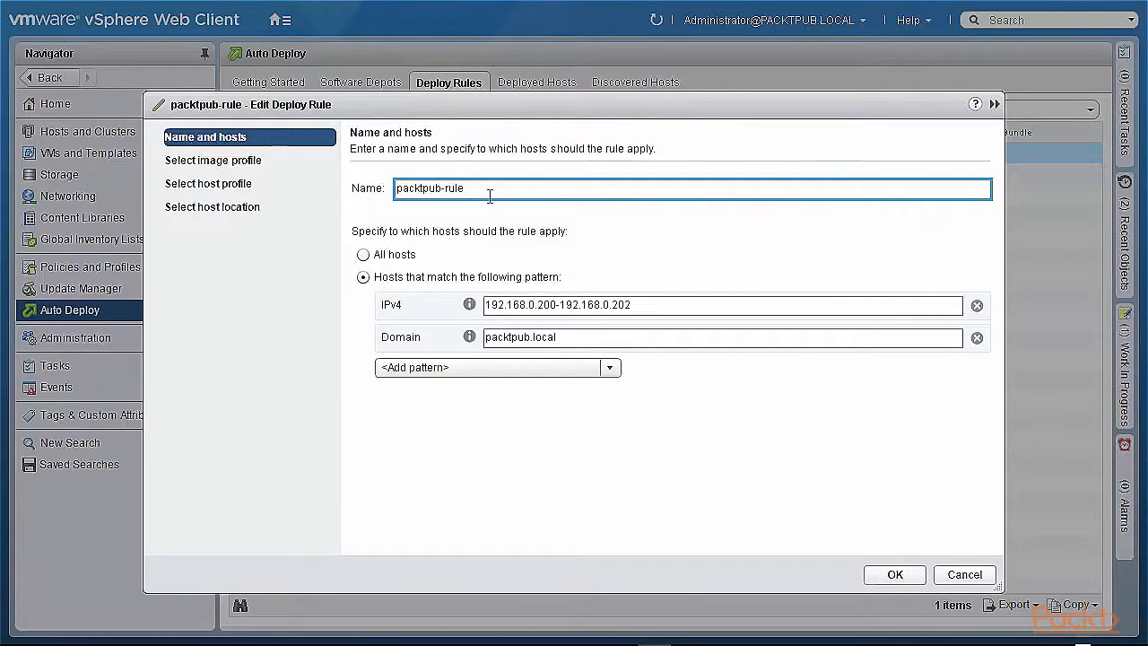
text(-new)
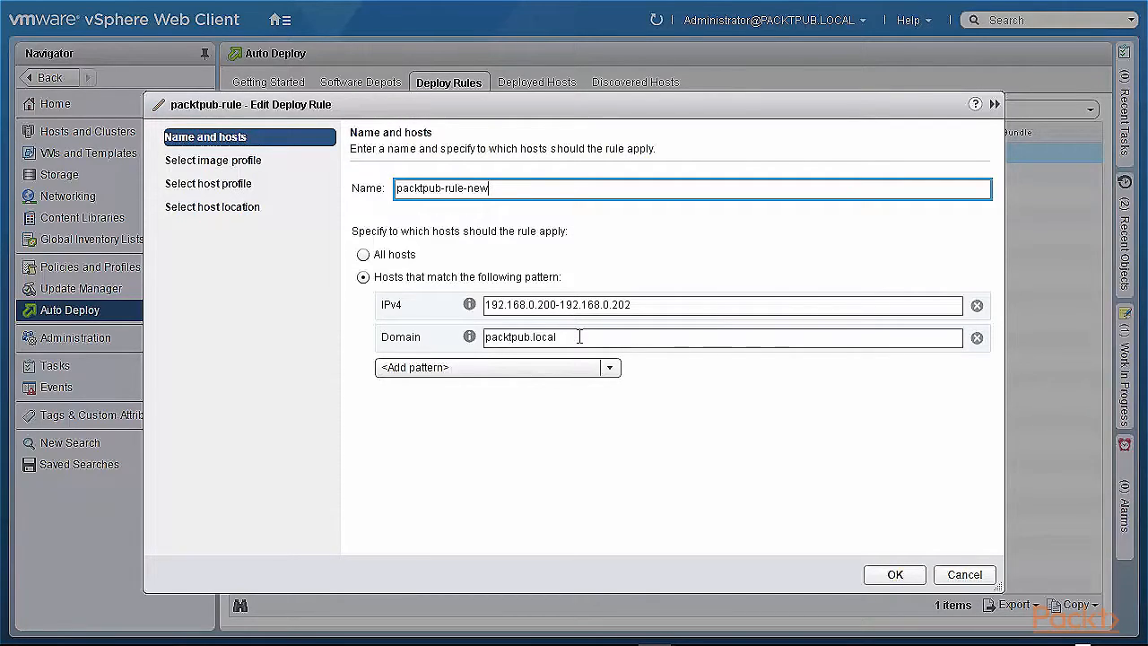
Review the available host pattern types, remove the Domain pattern from the rule, and save the edited rule.
click(609, 369)
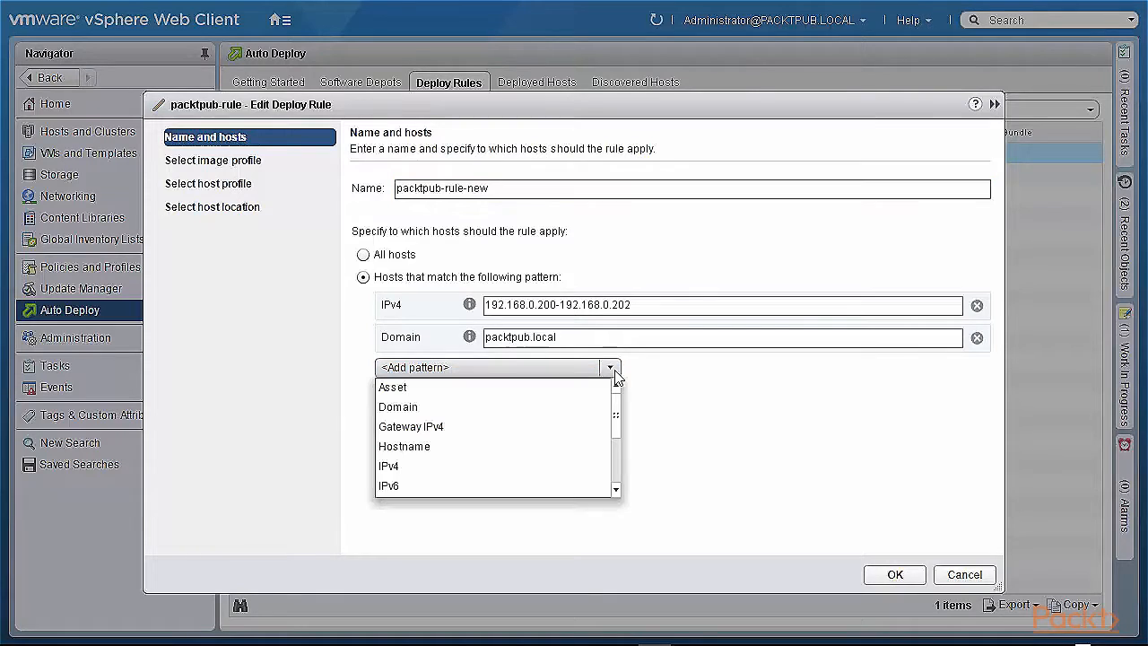
mouse_move(617, 415)
mouse_down()
mouse_move(617, 484)
mouse_move(615, 401)
mouse_up()
drag(617, 411, 617, 477)
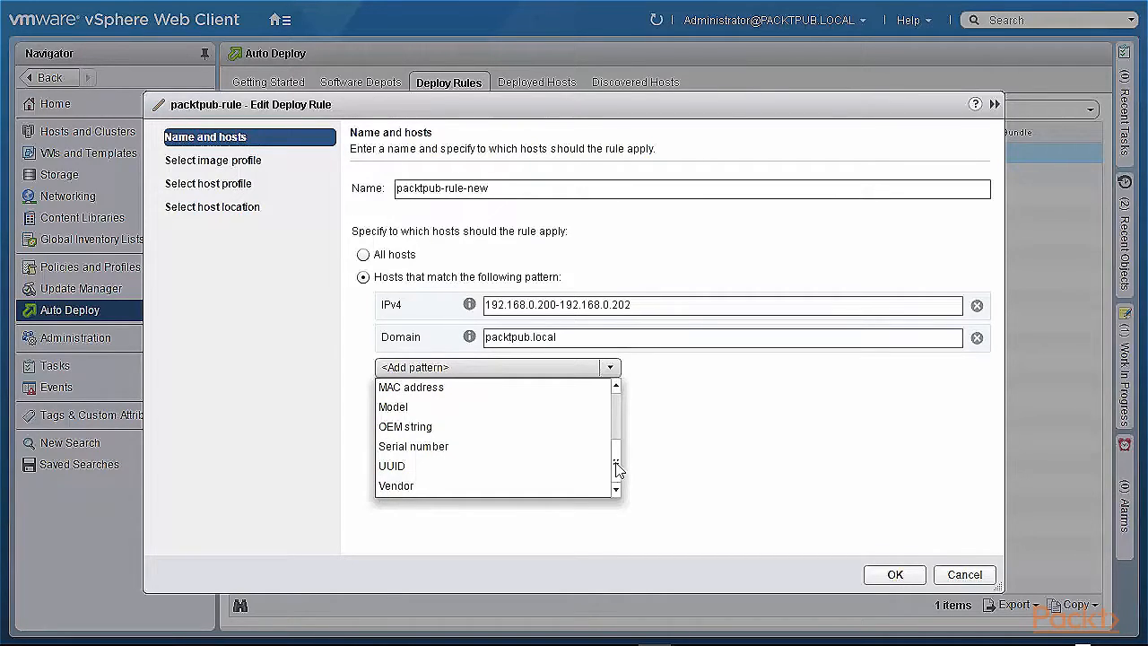
drag(616, 472, 625, 446)
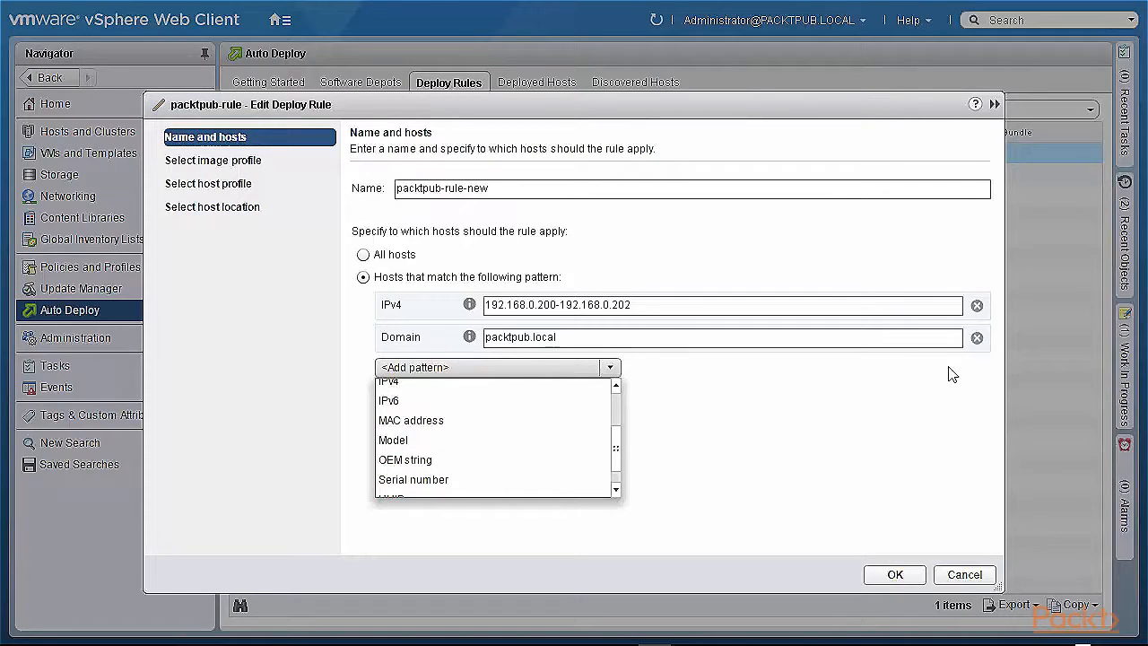
click(977, 337)
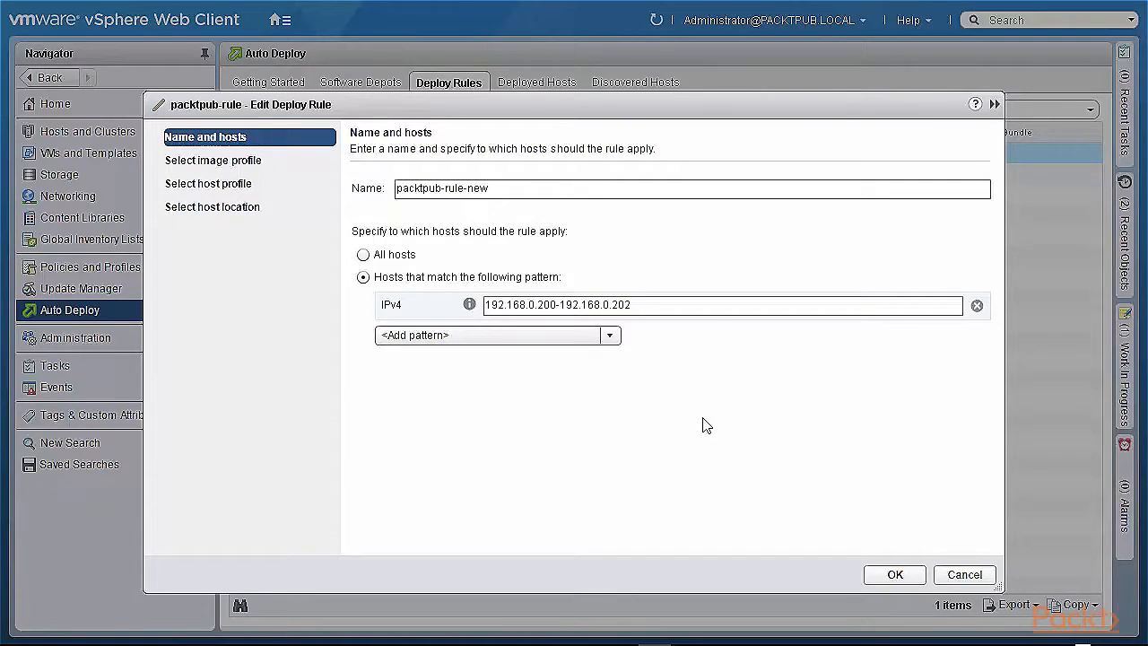
click(888, 579)
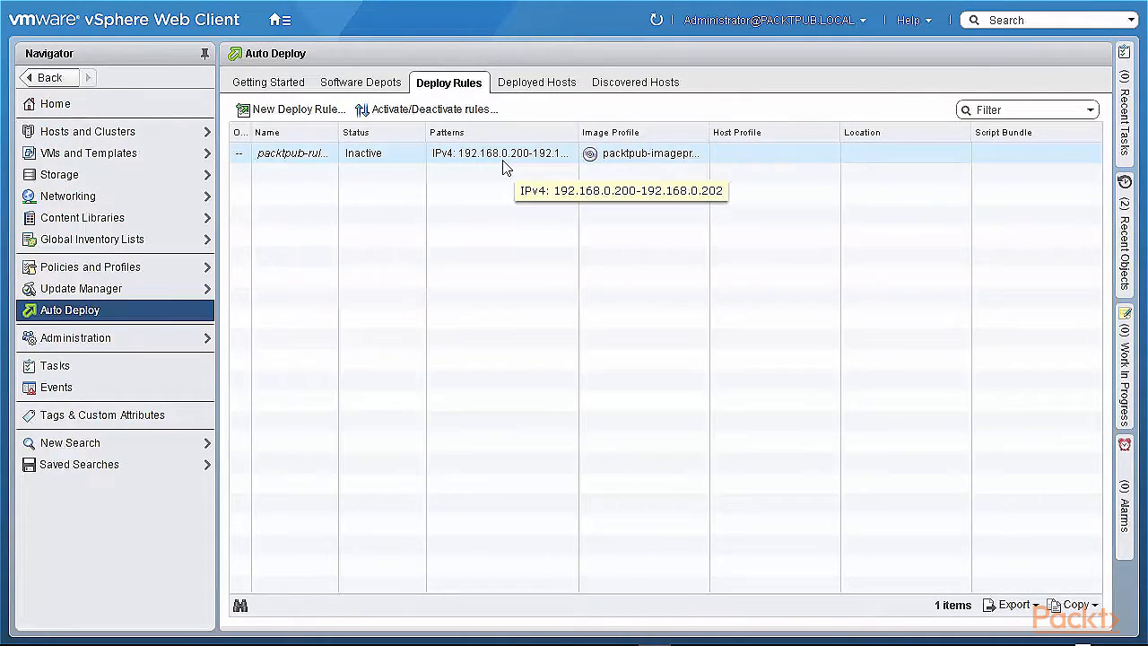
Activate the packtpub-rule-new deploy rule and apply the change.
click(457, 113)
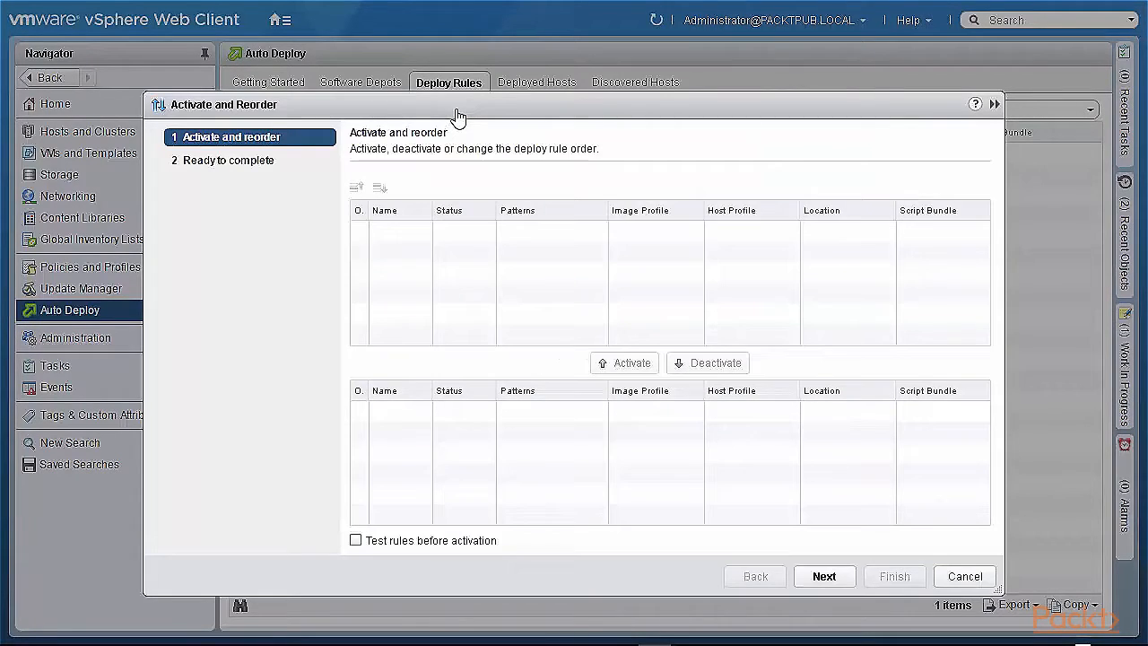
click(524, 411)
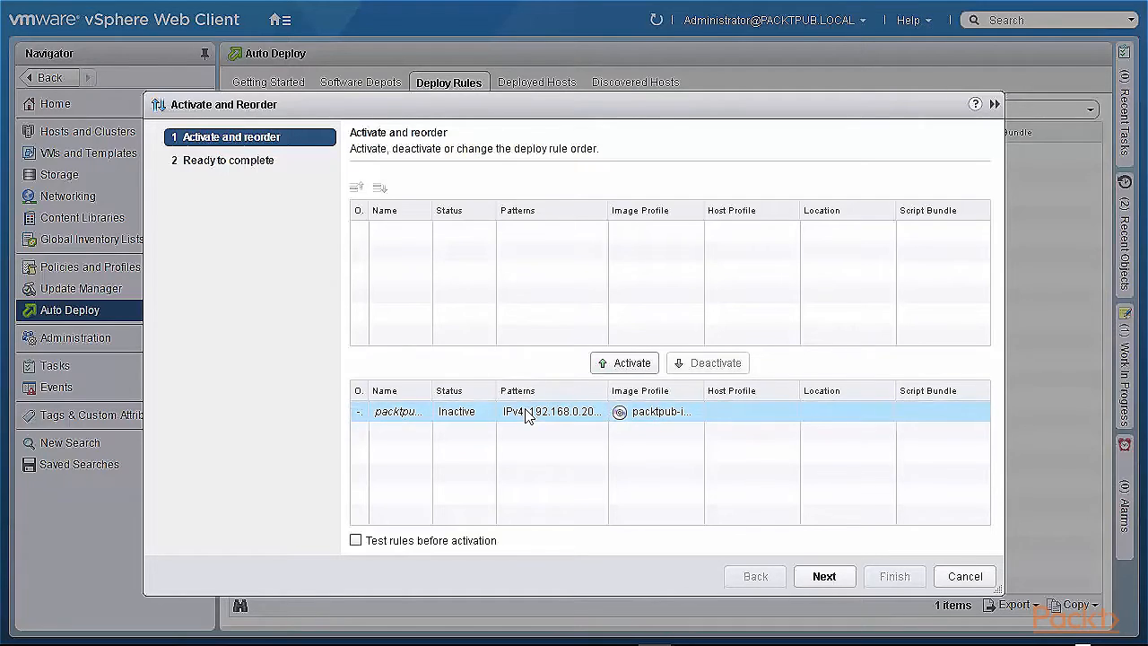
click(631, 363)
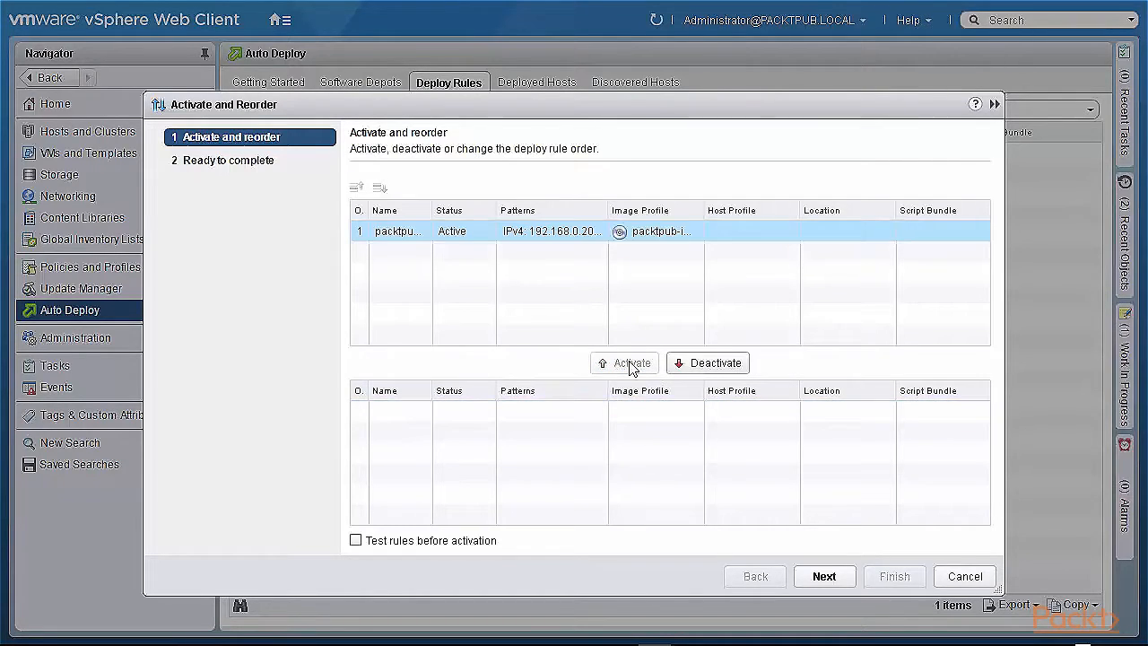
click(817, 577)
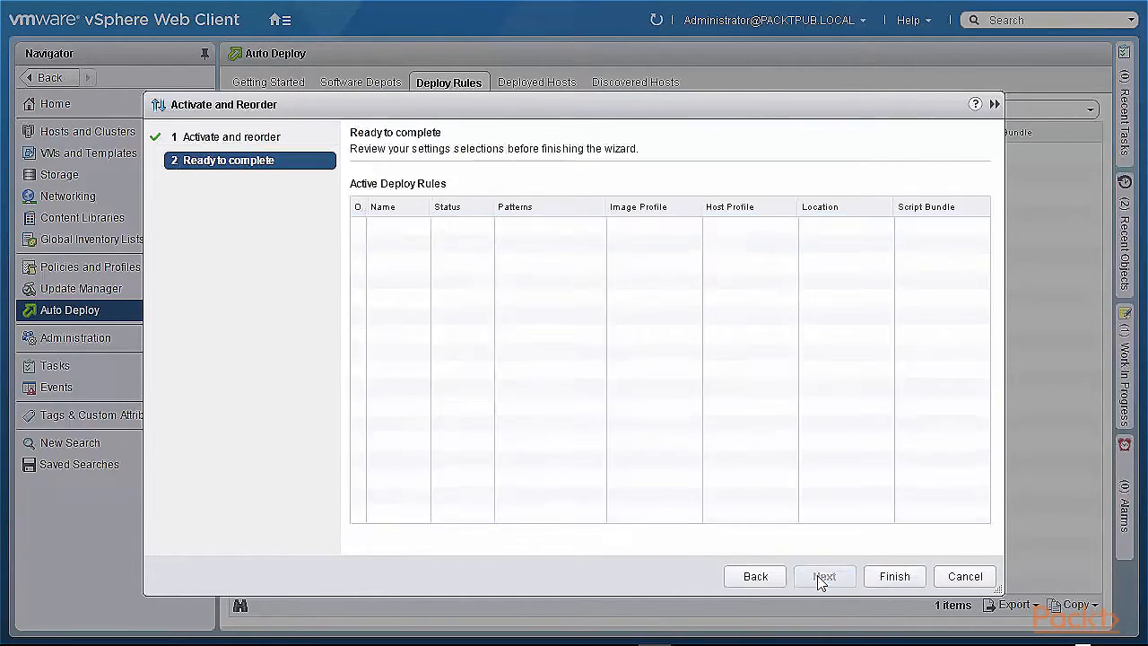
click(891, 579)
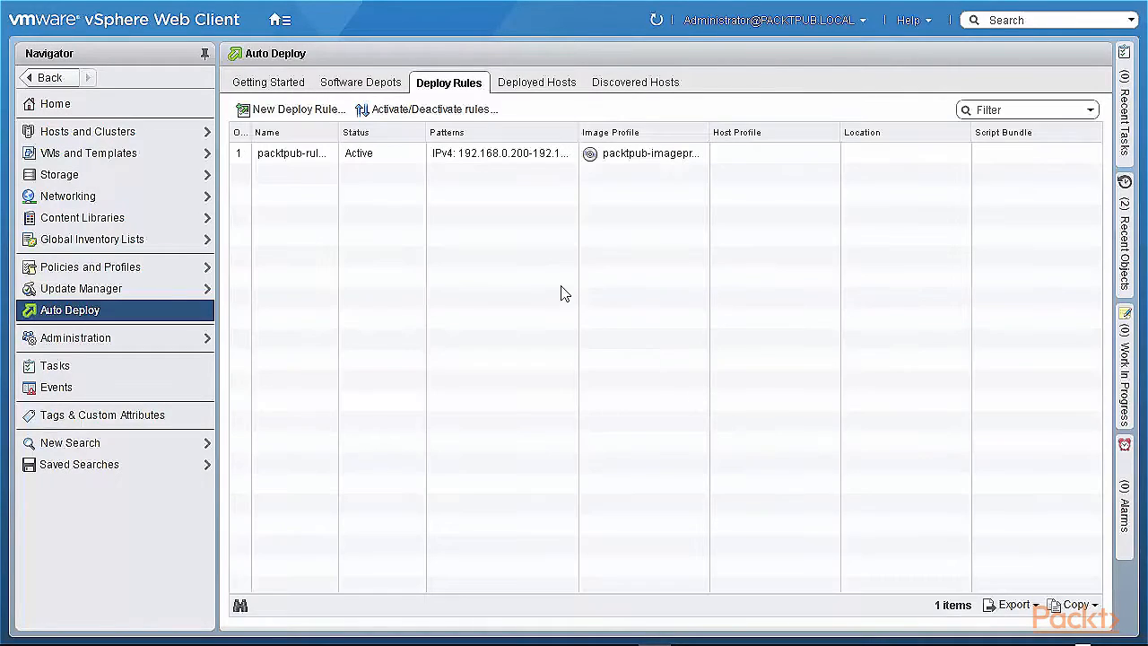
click(368, 155)
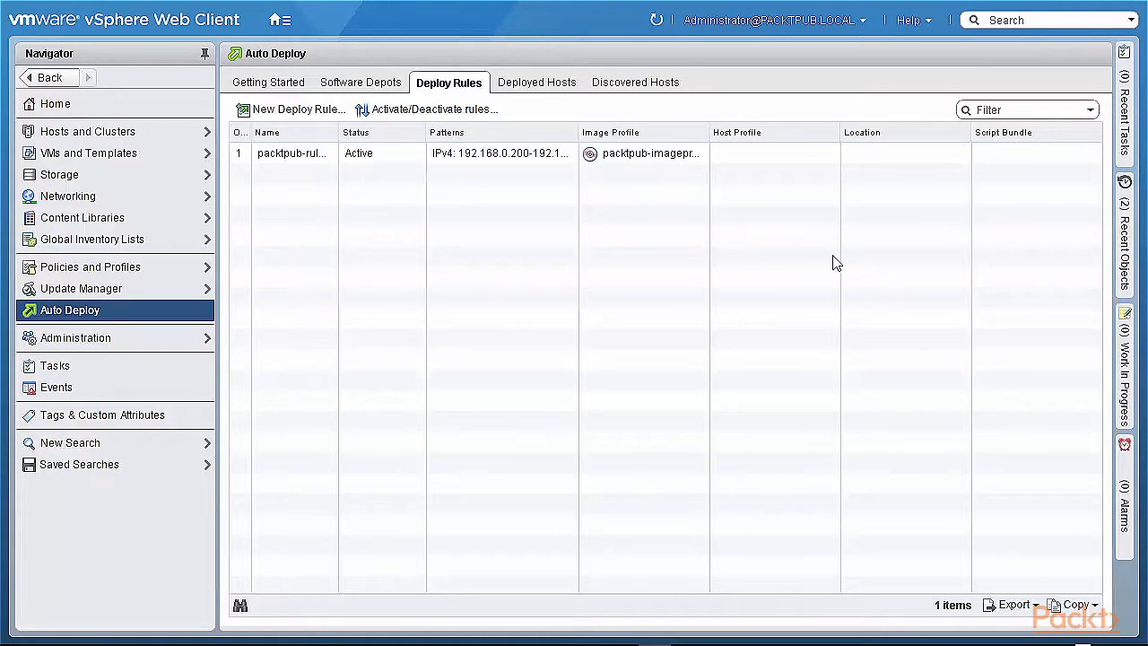
Start a new deploy rule named packtpub-rule2 that applies to all hosts.
click(317, 111)
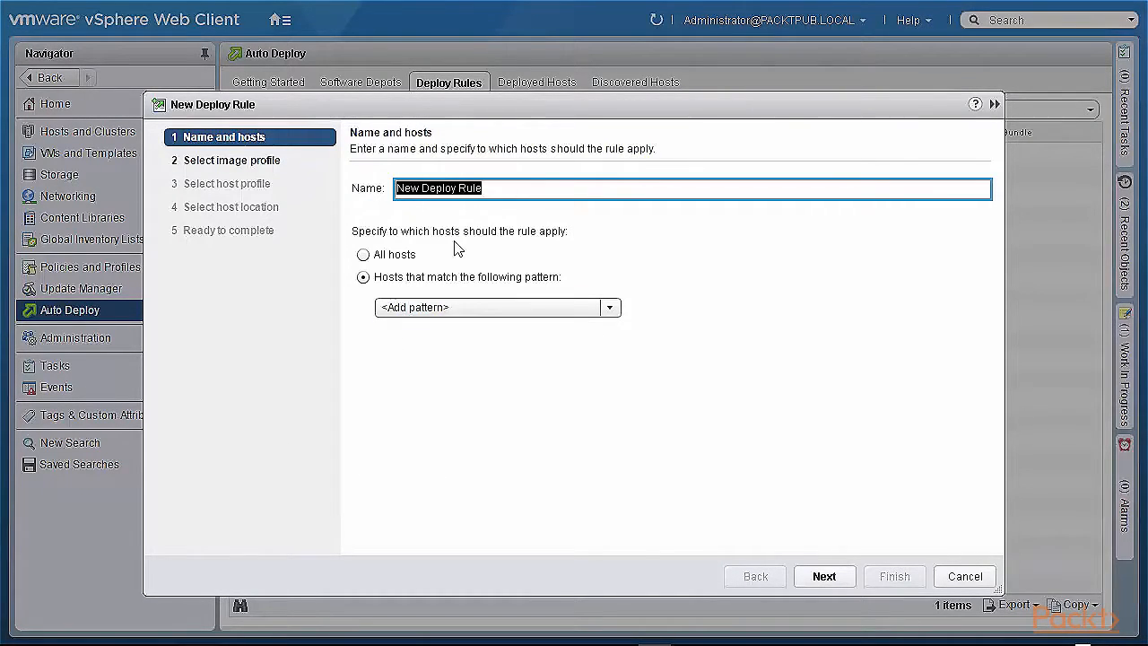
drag(505, 188, 218, 233)
text(packtpub-rule2)
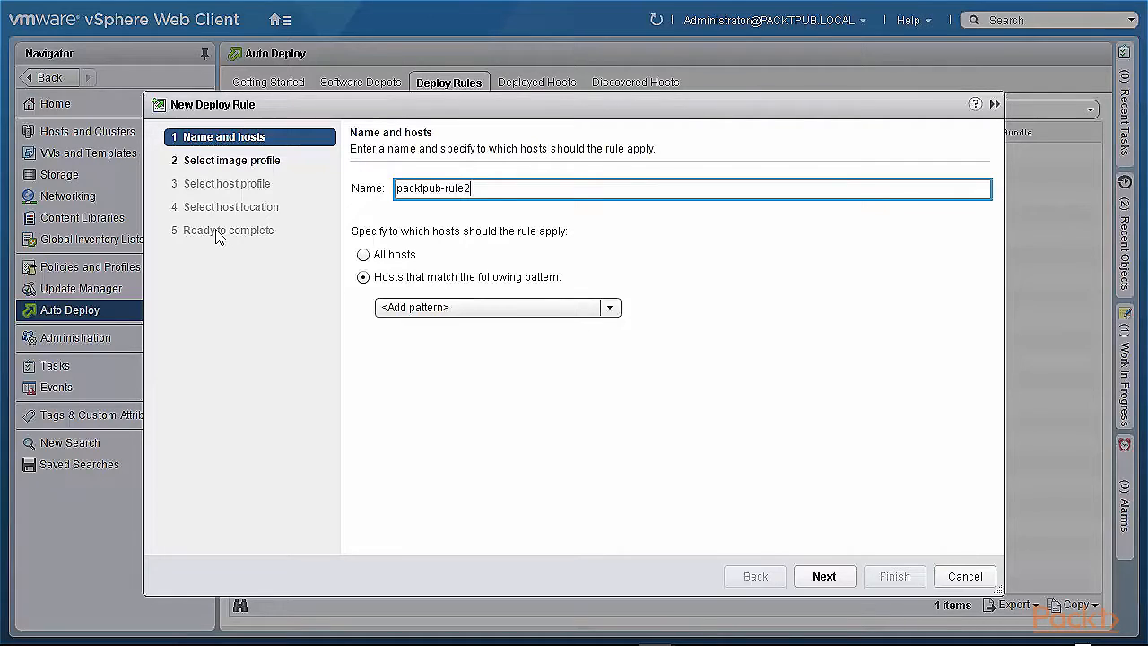
click(363, 254)
click(822, 577)
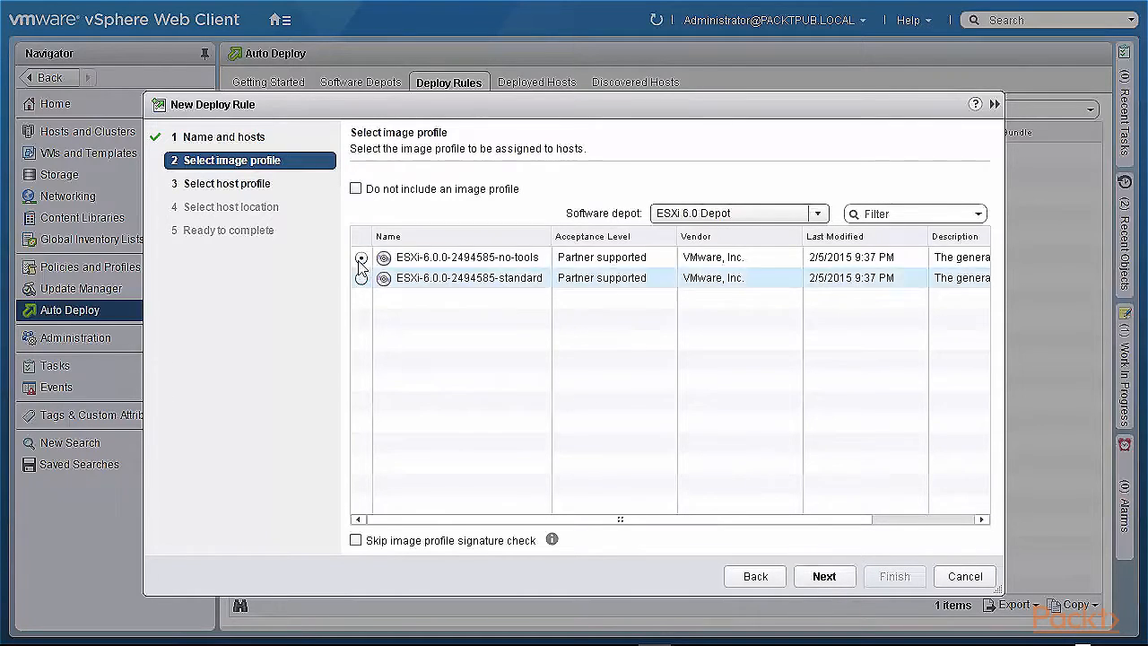
Assign the ESXi-6.0.0-2494585-standard image profile from ESXi 6.0 Depot to the rule, checking the help on skipping the signature check.
click(361, 279)
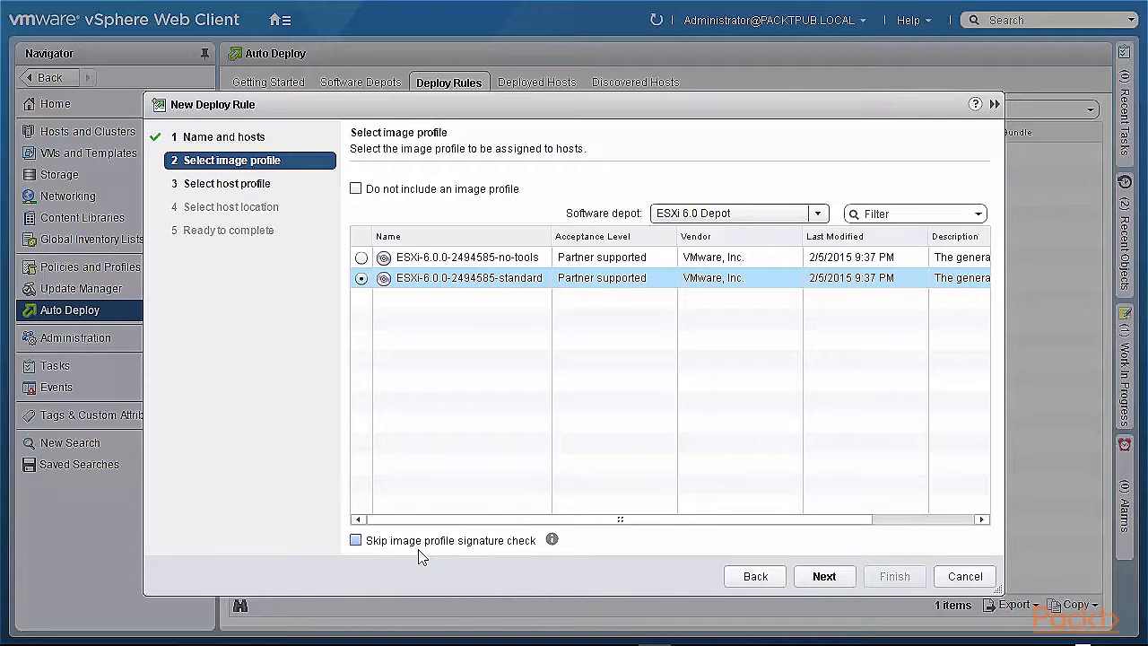
click(551, 537)
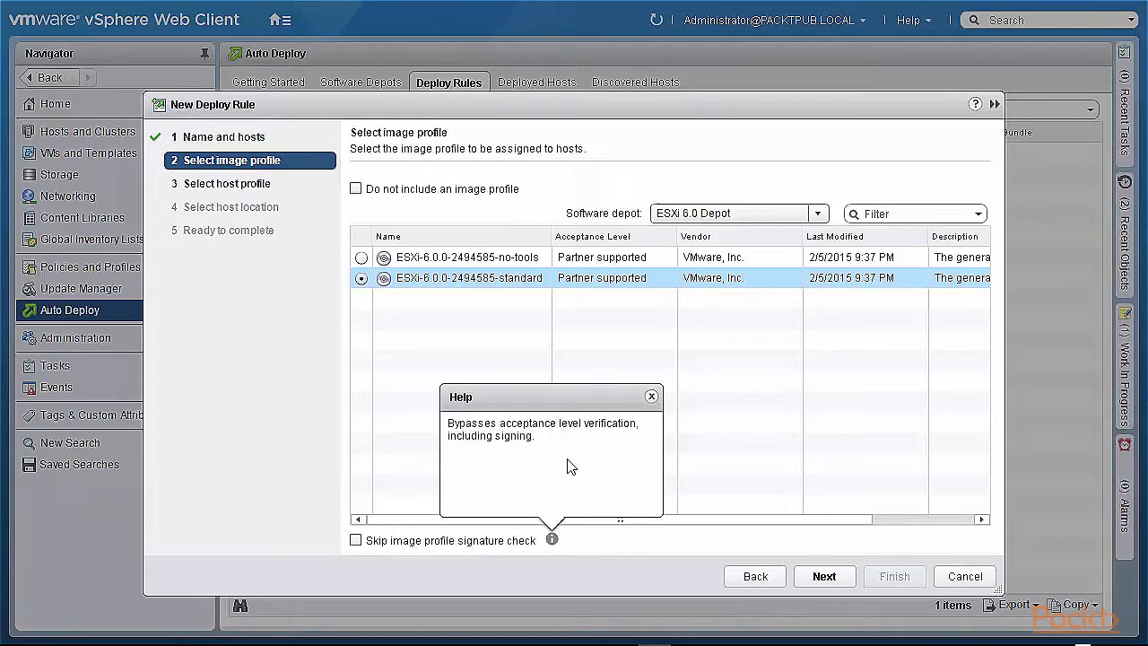
click(652, 395)
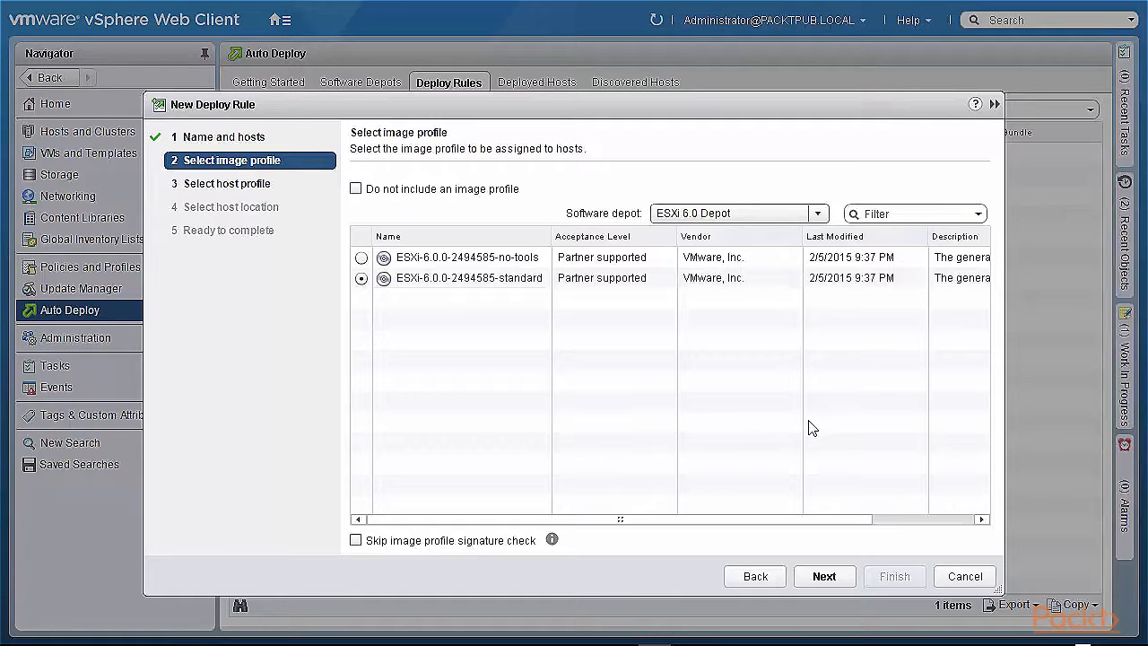
click(825, 577)
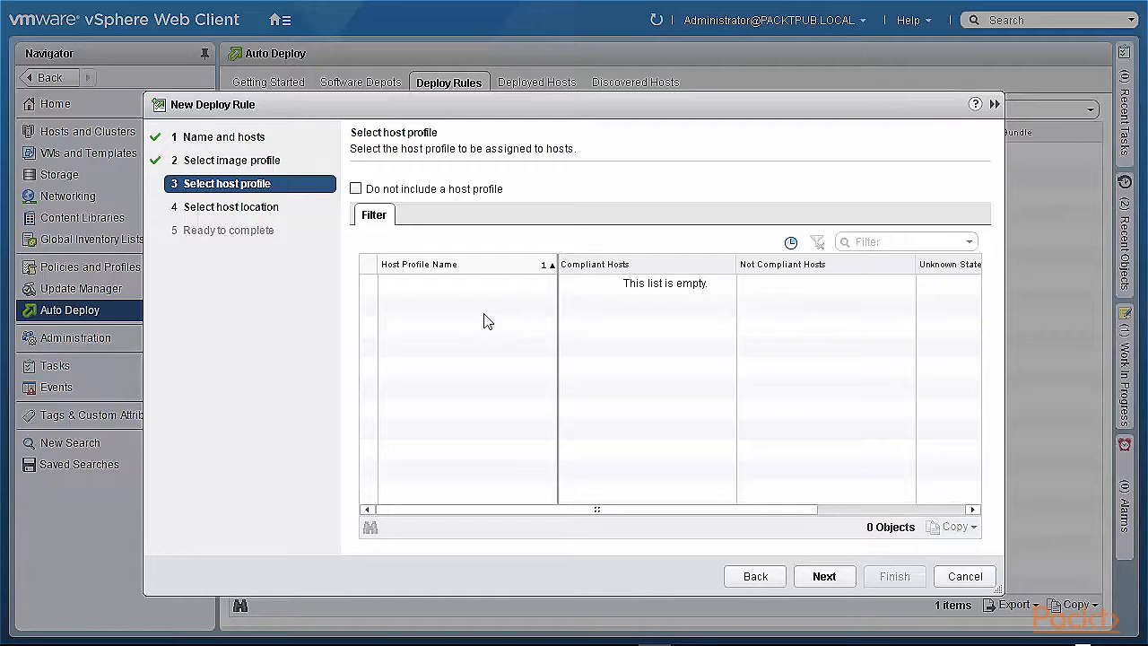
Leave the host profile and host location out of packtpub-rule2 and finish creating the rule.
click(355, 188)
click(829, 577)
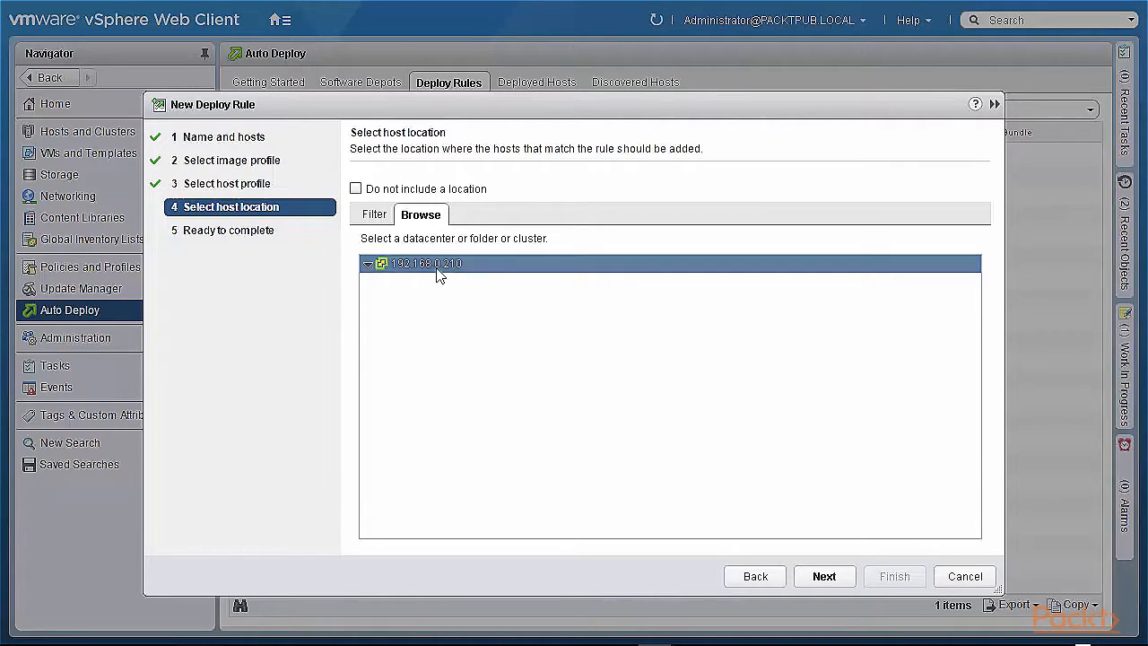
click(355, 189)
click(821, 576)
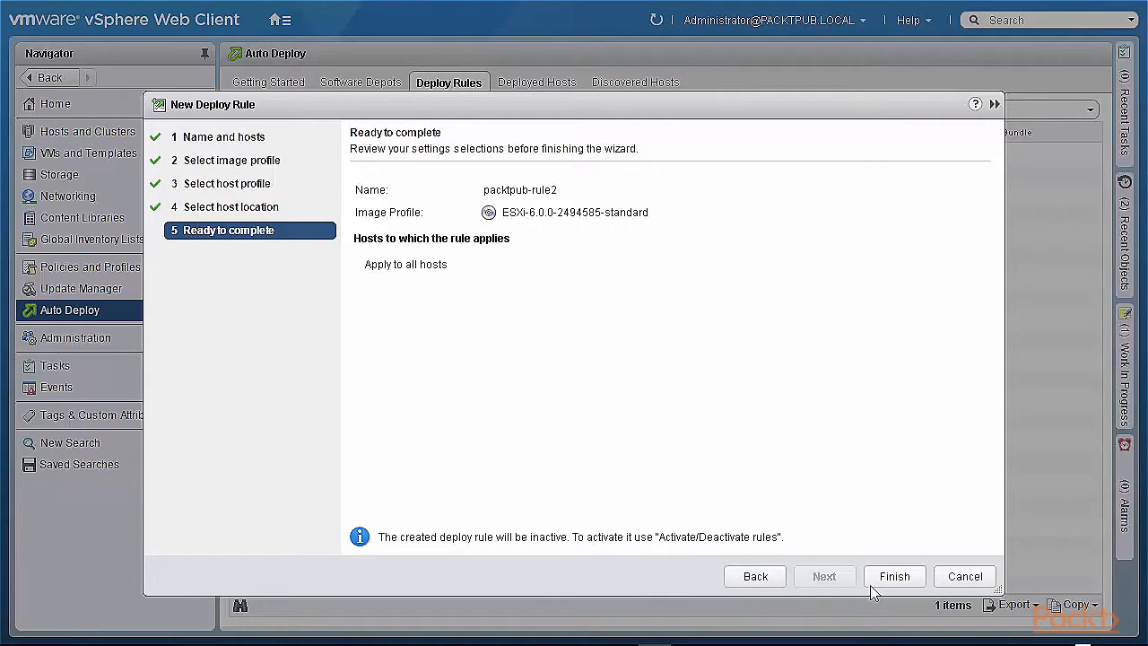
click(908, 583)
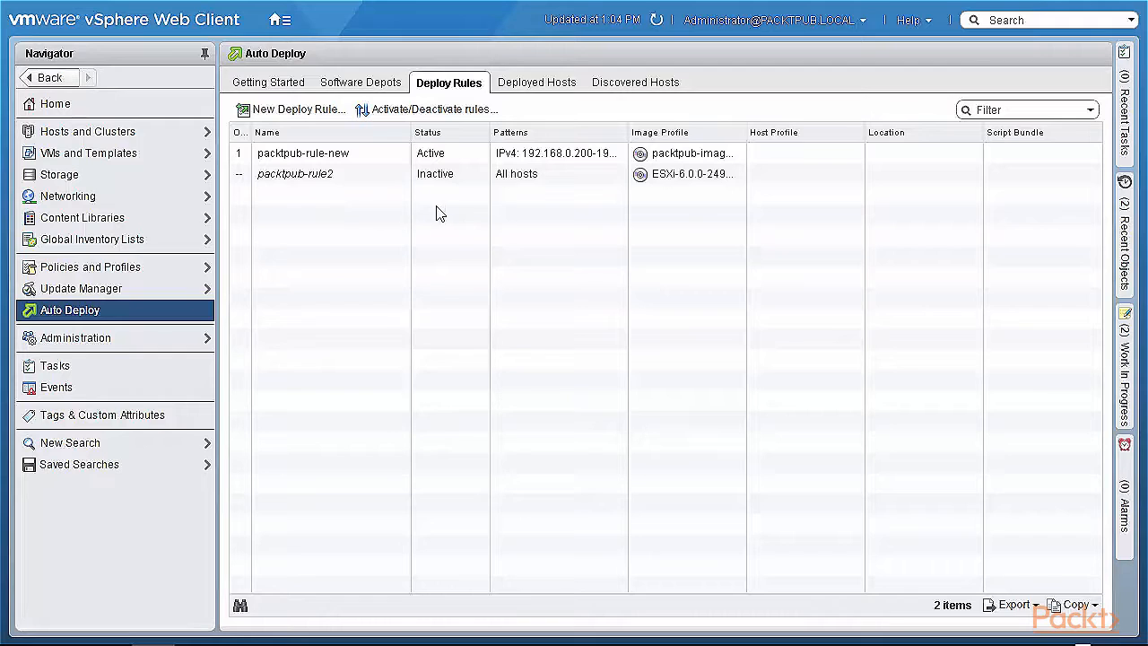
Activate the packtpub-rule2 deploy rule below packtpub-rule-new and apply the change.
click(455, 180)
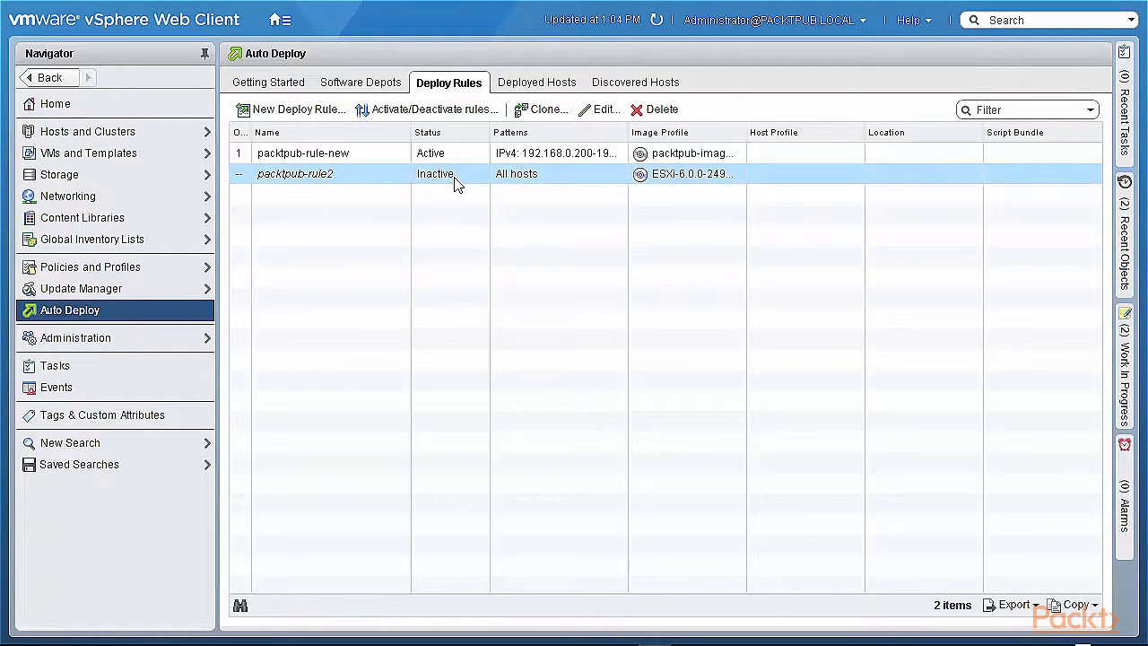
click(437, 111)
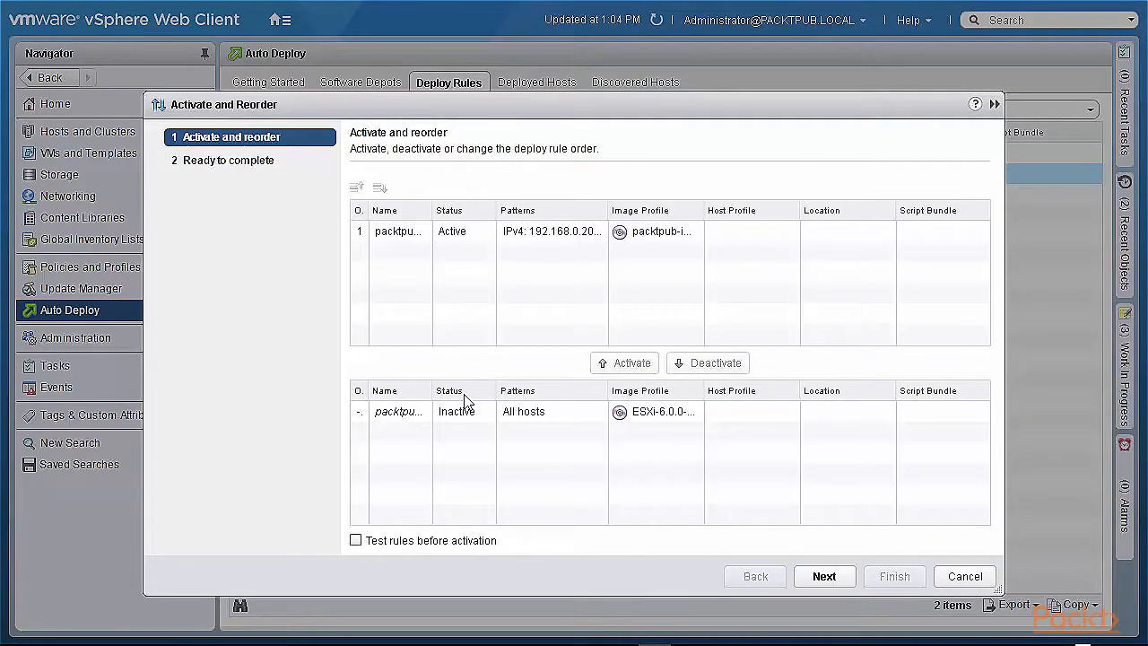
click(466, 414)
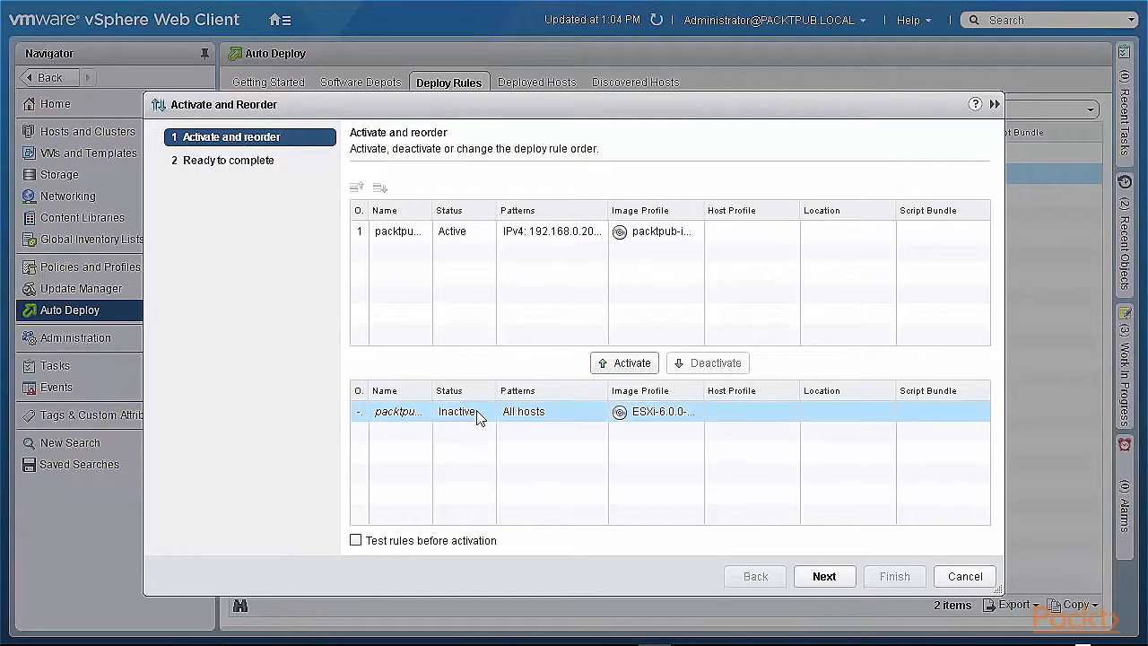
click(637, 365)
click(823, 577)
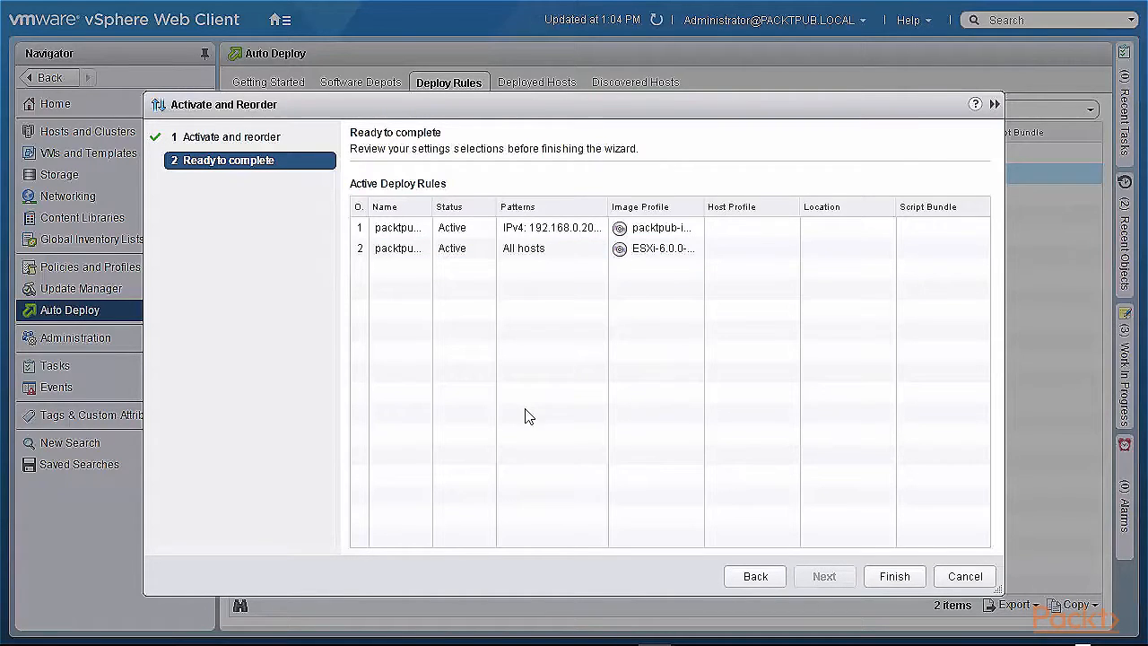
click(895, 578)
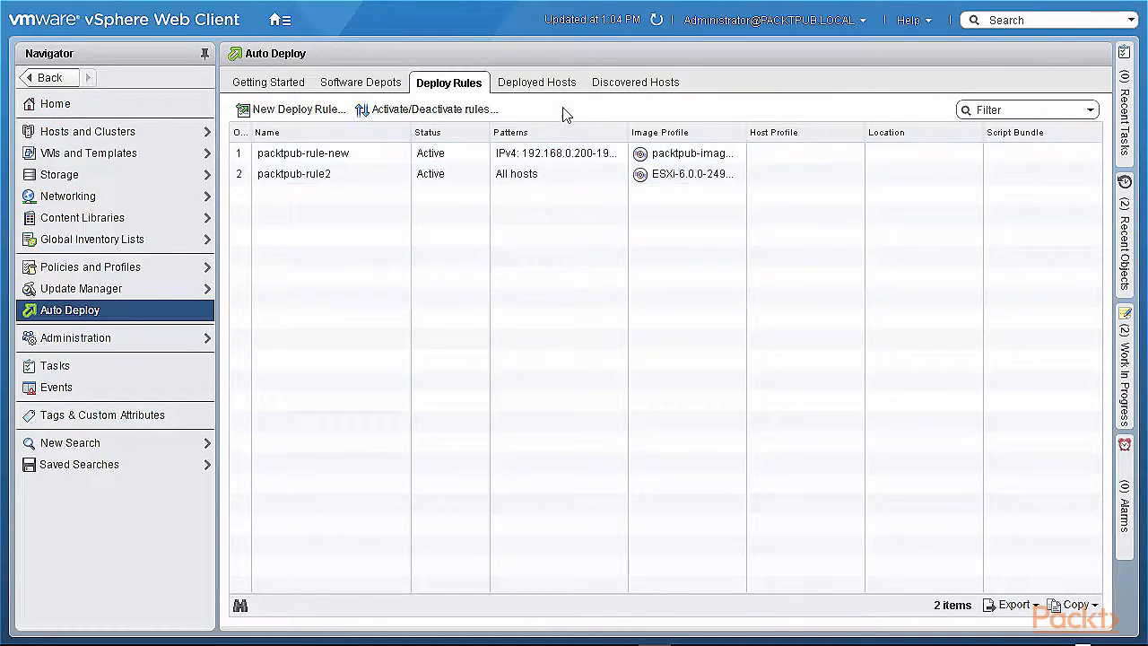
Review the Auto Deploy lists of deployed hosts, discovered hosts and software depots.
click(540, 85)
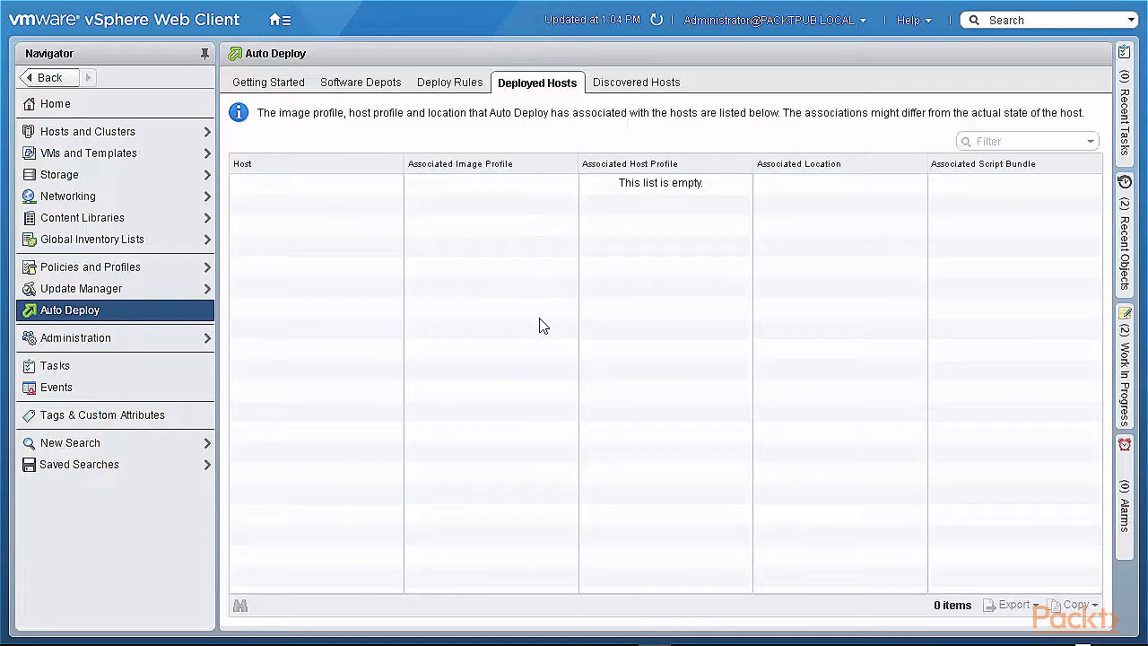
click(630, 88)
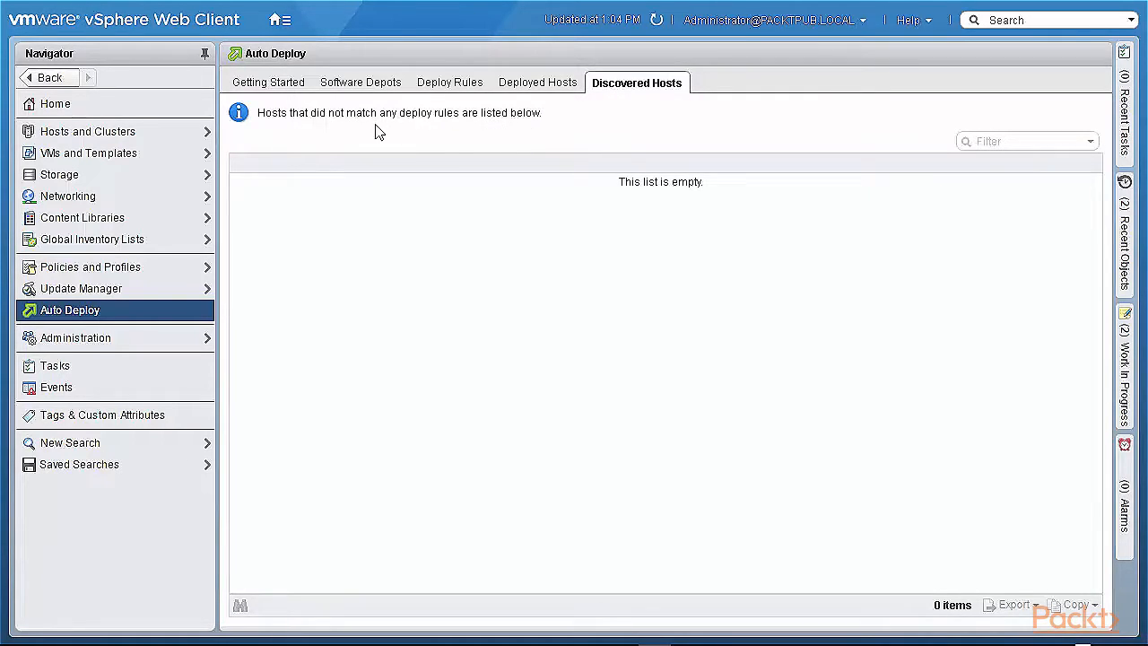
click(357, 90)
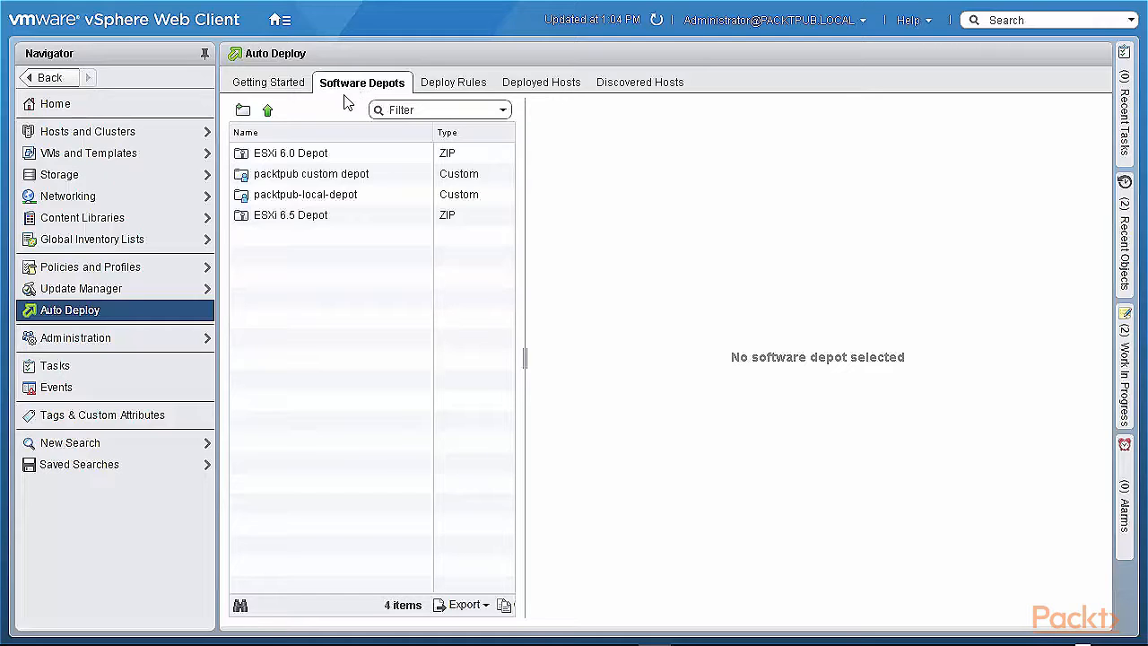
Open the services list in the System Configuration administration area and locate the Auto Deploy service.
click(280, 22)
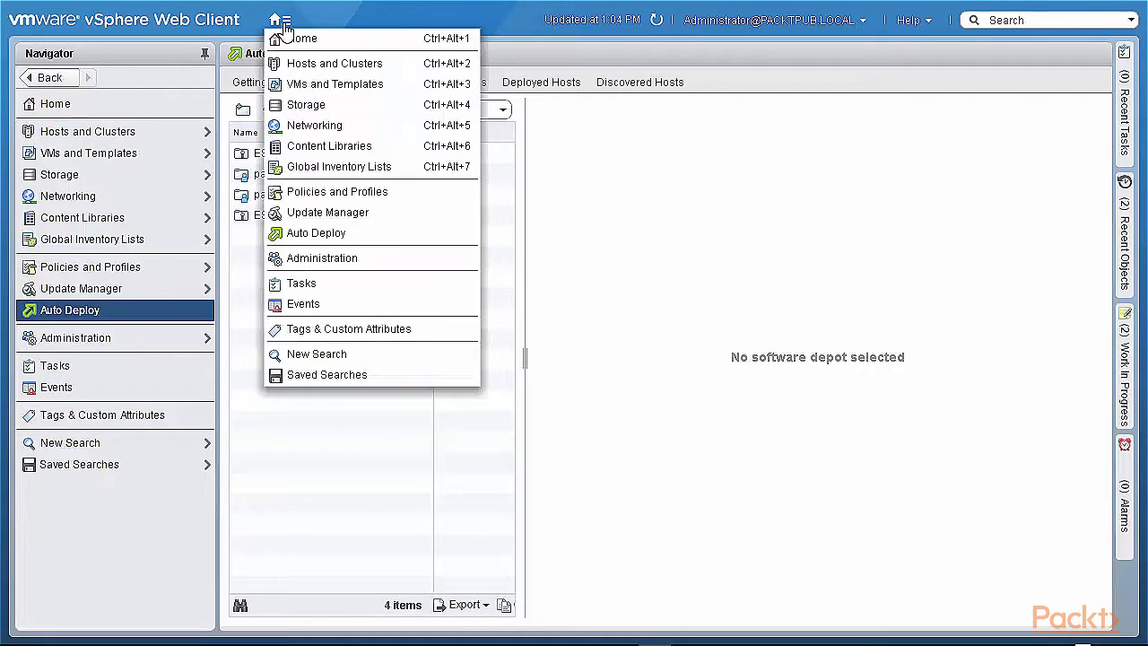
click(313, 259)
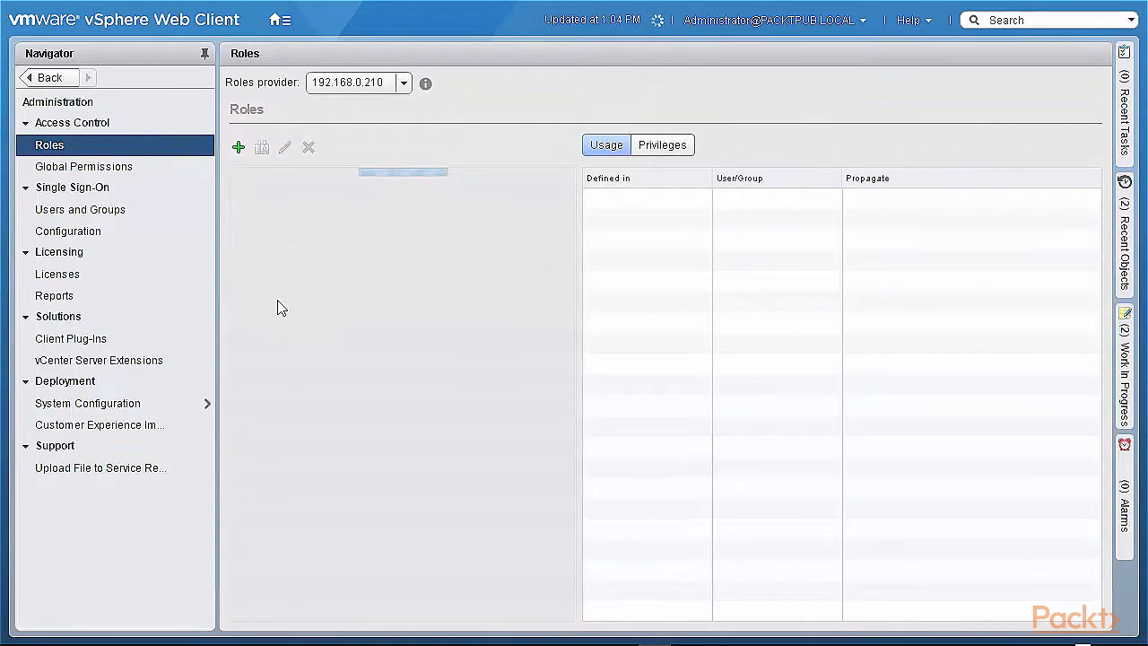
click(145, 408)
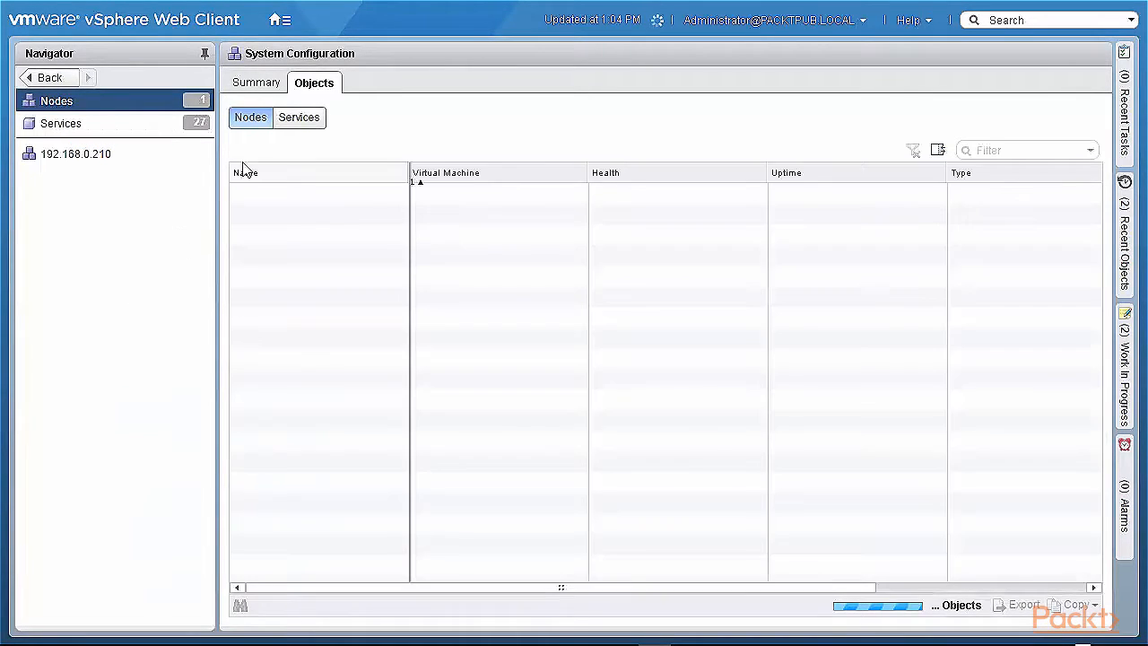
click(301, 126)
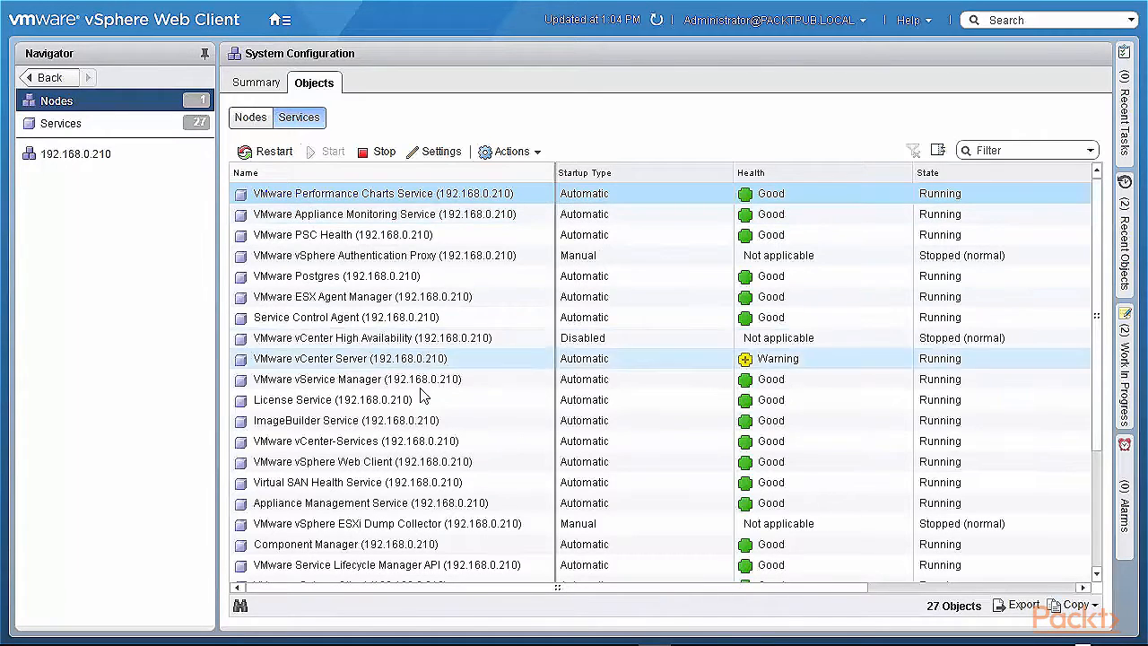
scroll(405, 420, down, 3)
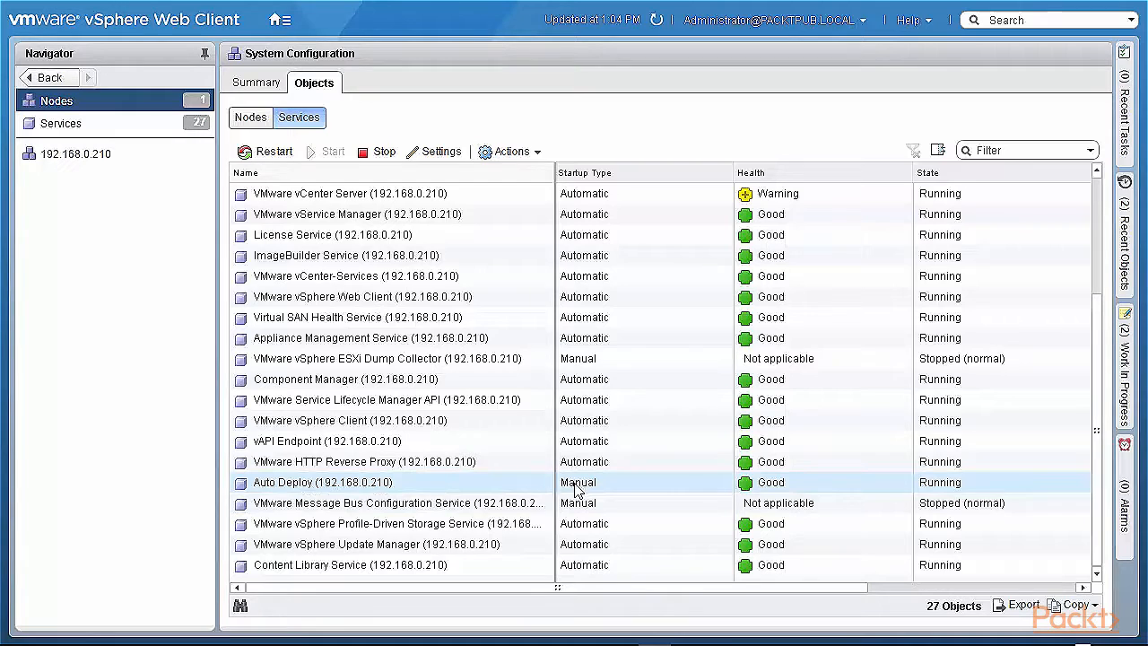
Try the Automatic startup type for the Auto Deploy service and discard the change.
click(419, 485)
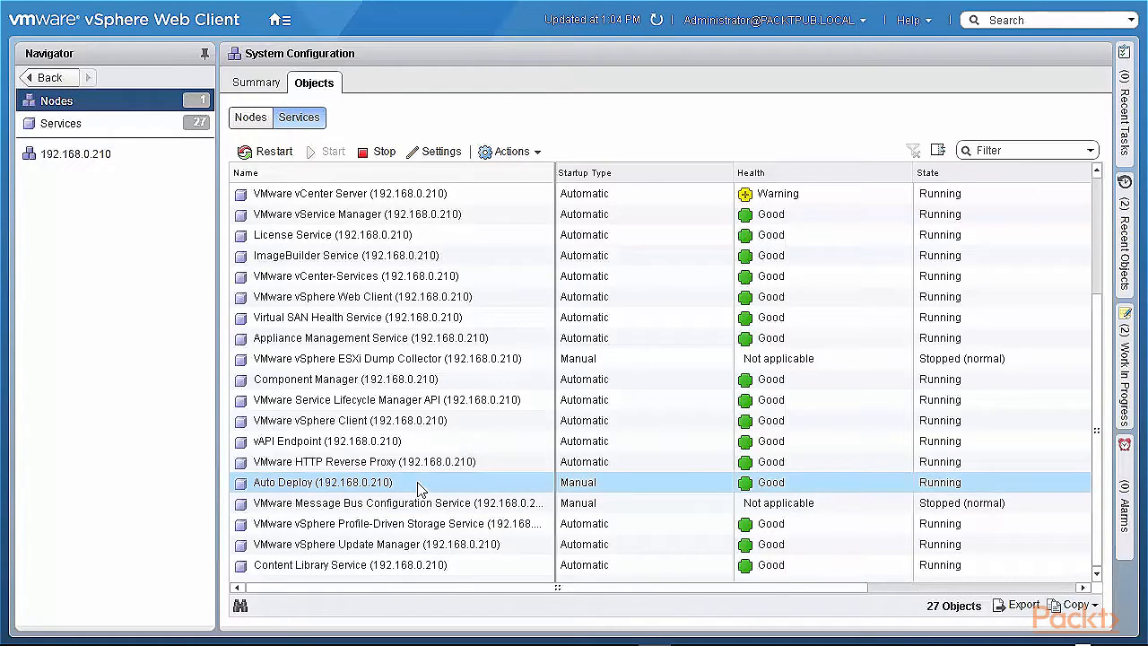
click(526, 157)
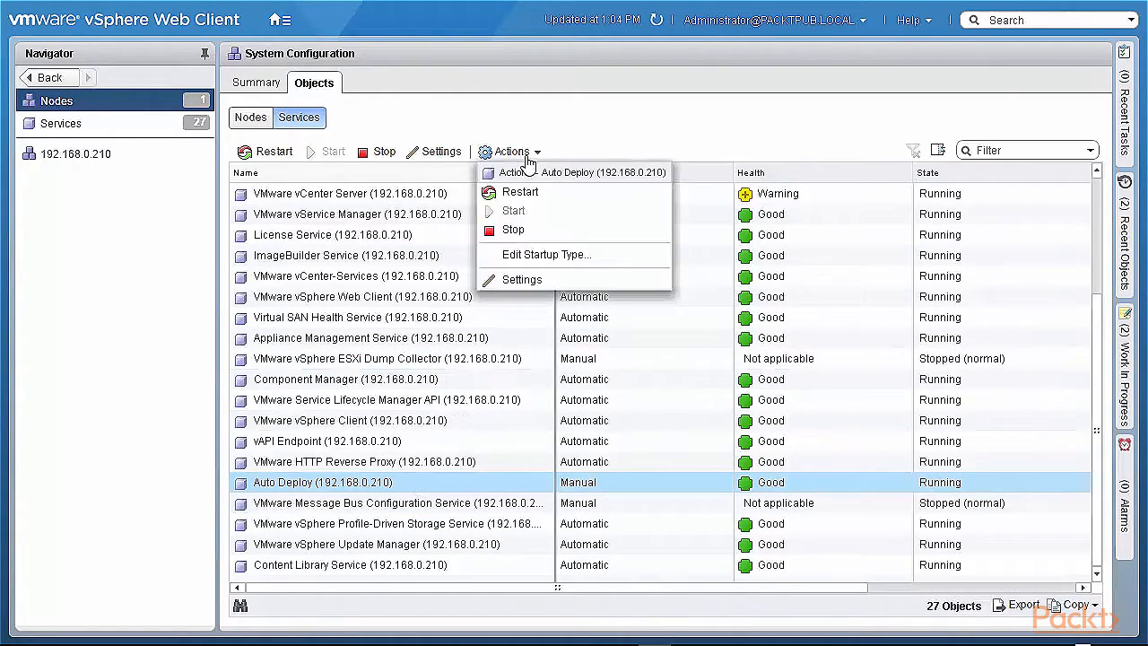
click(547, 257)
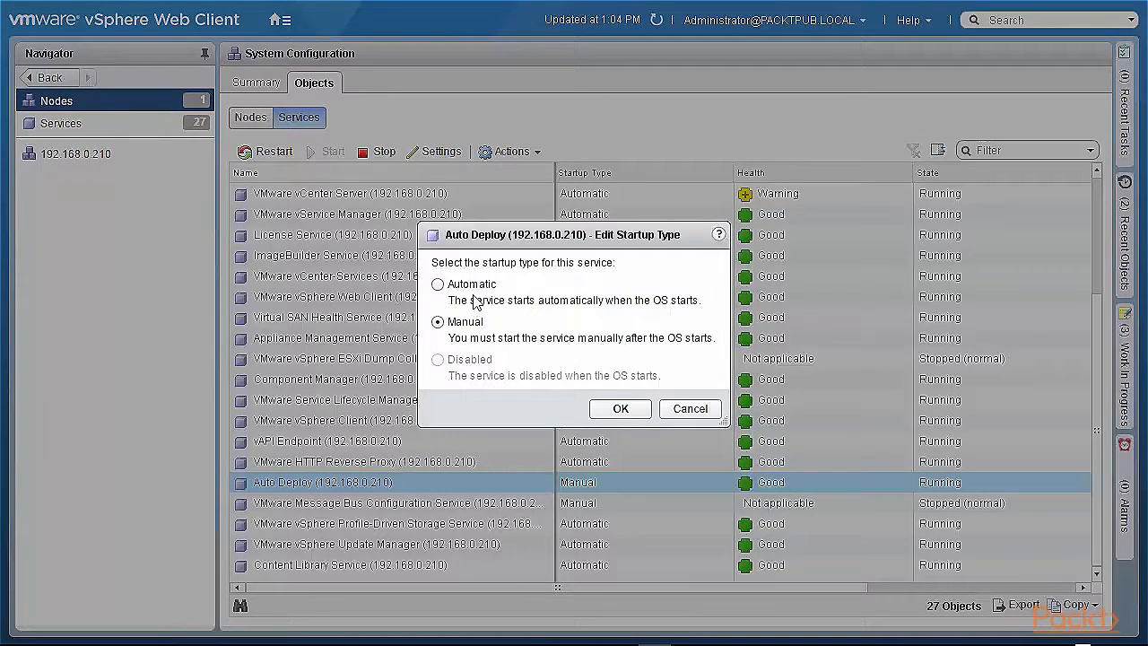
click(437, 285)
click(688, 411)
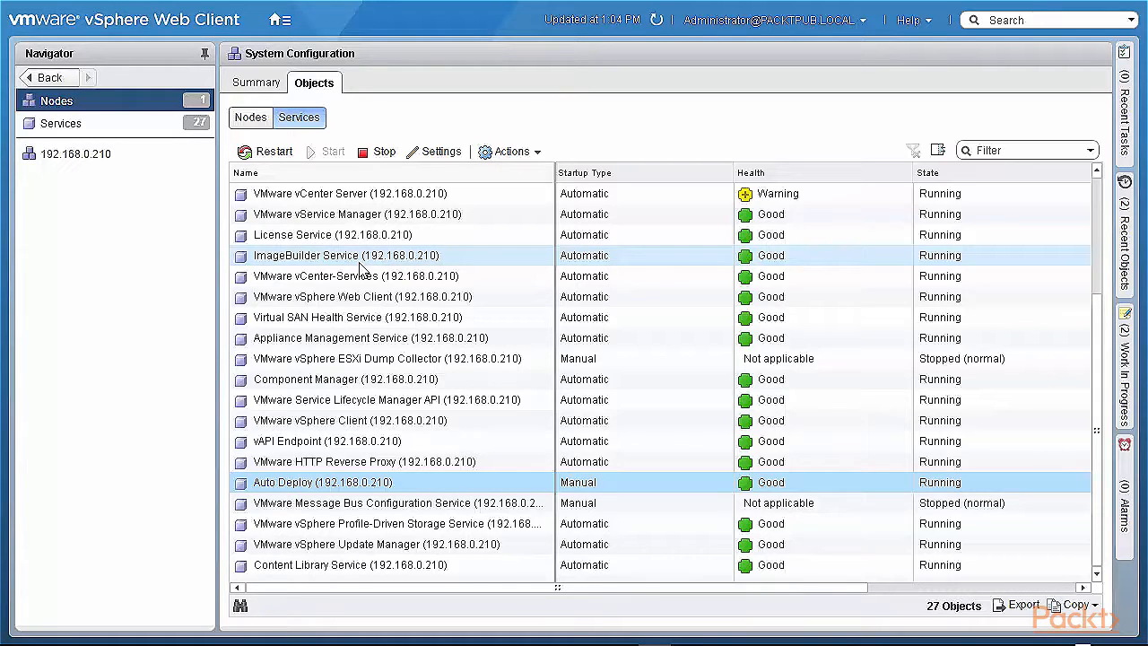
Return from System Configuration to the Auto Deploy page.
click(280, 19)
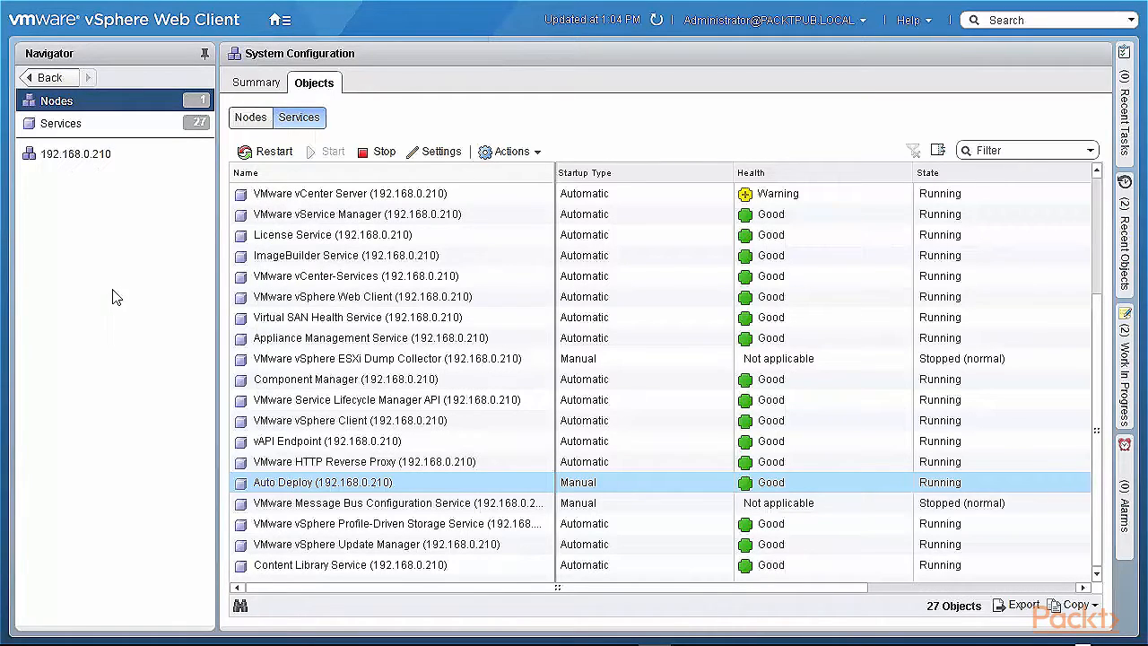
mouse_move(280, 18)
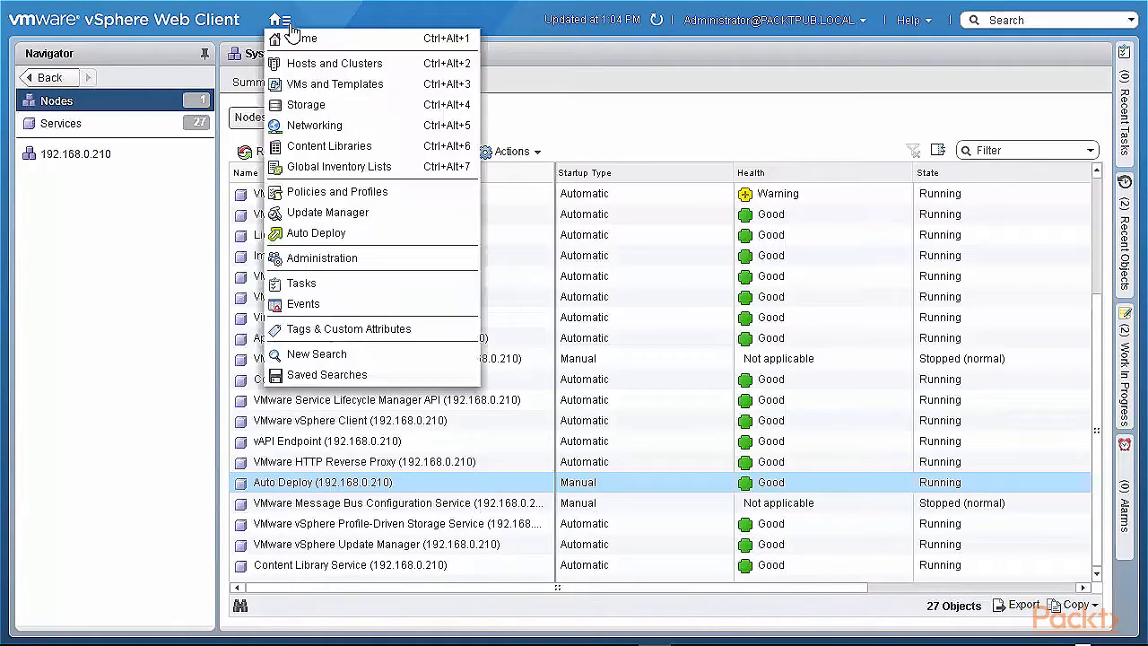
click(294, 235)
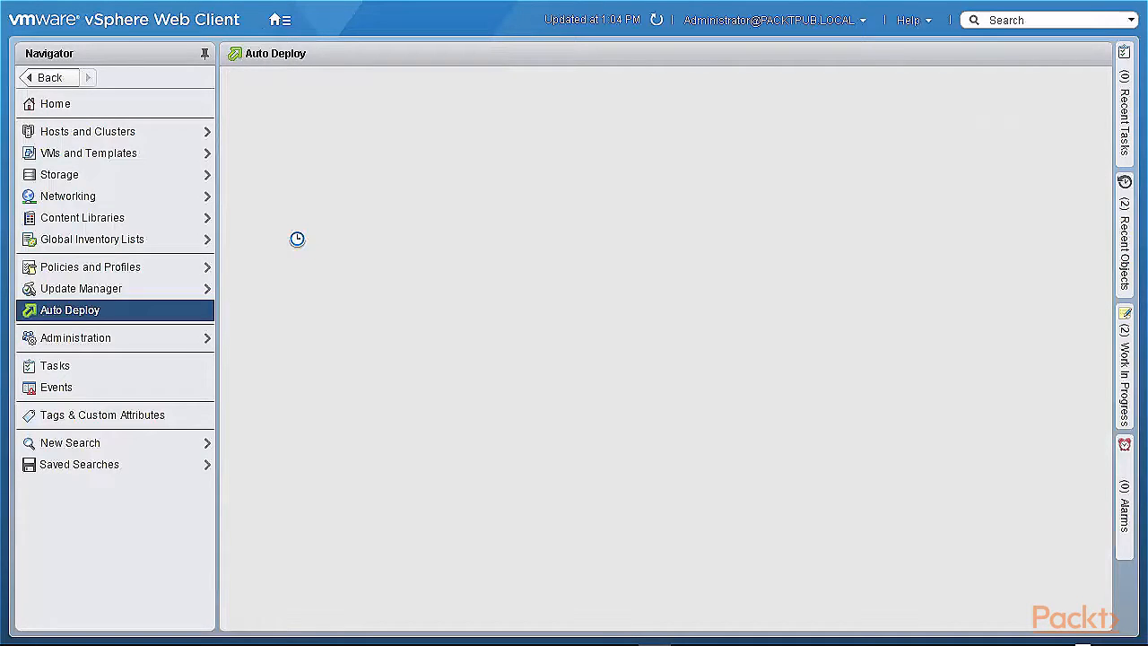